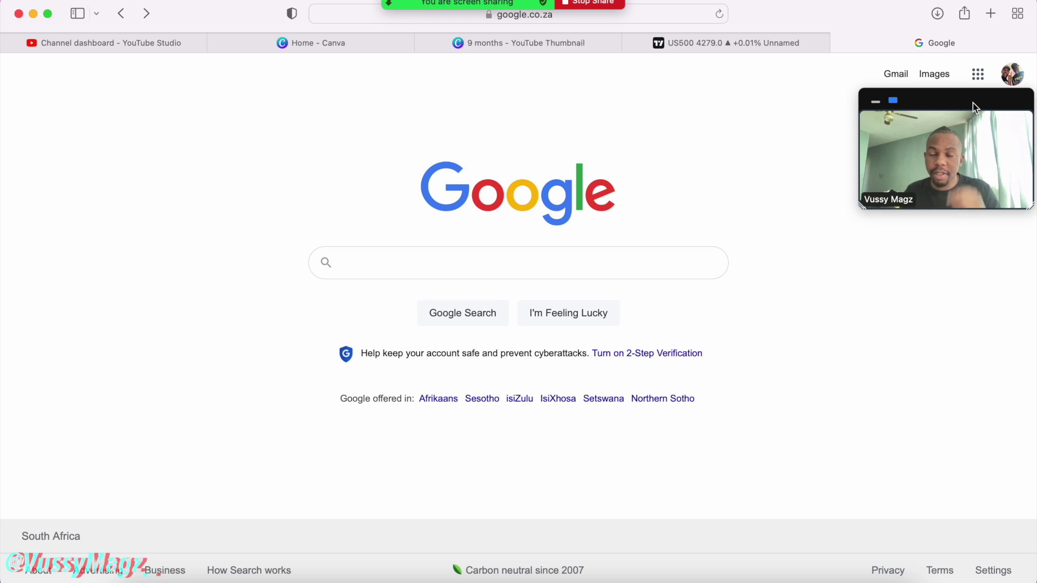
Step: Search Google for Vault Markets and open the broker's website at its home page
click(478, 255)
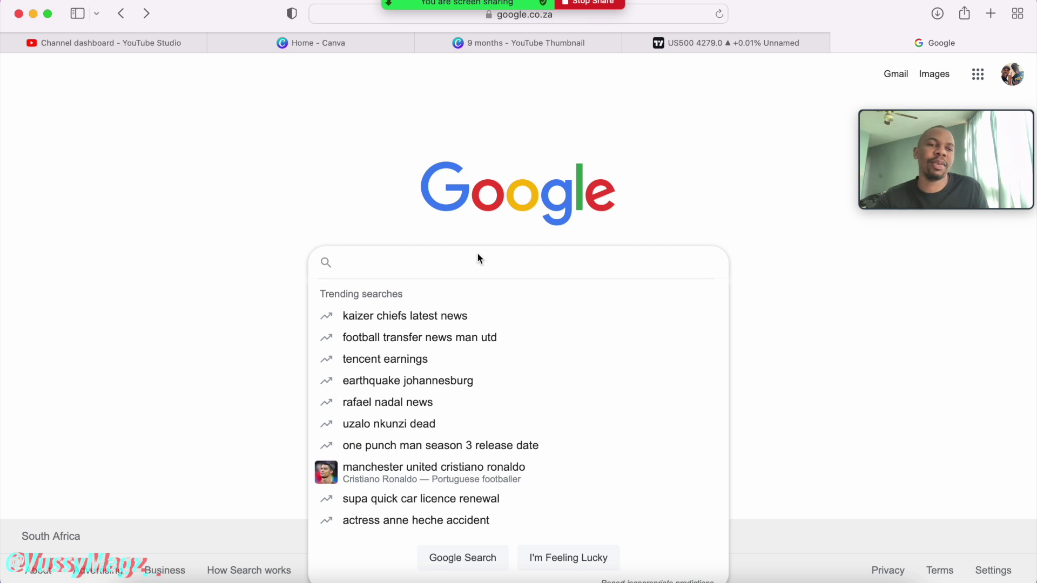
text(vu)
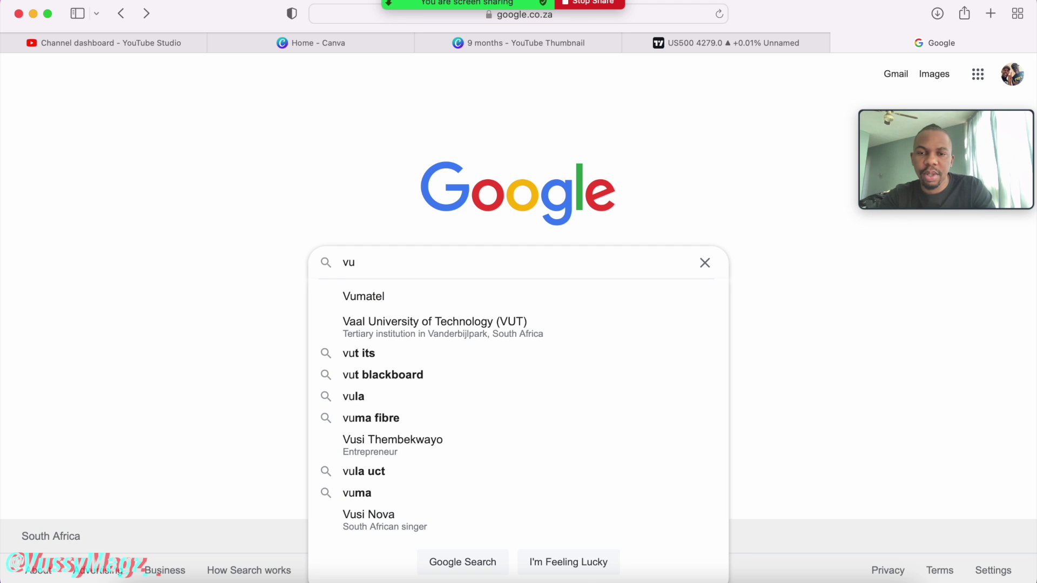
text(alt)
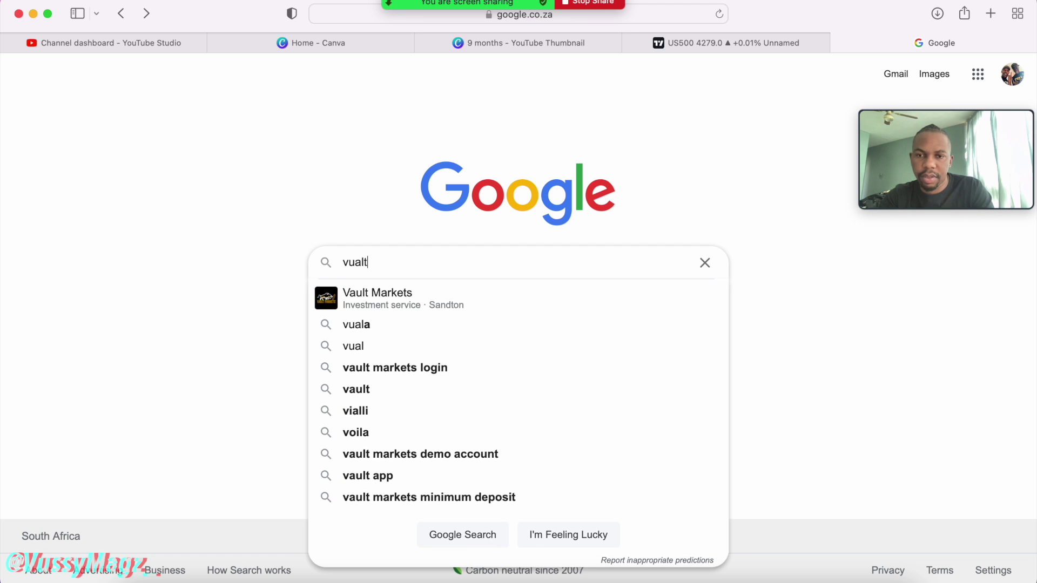
click(494, 299)
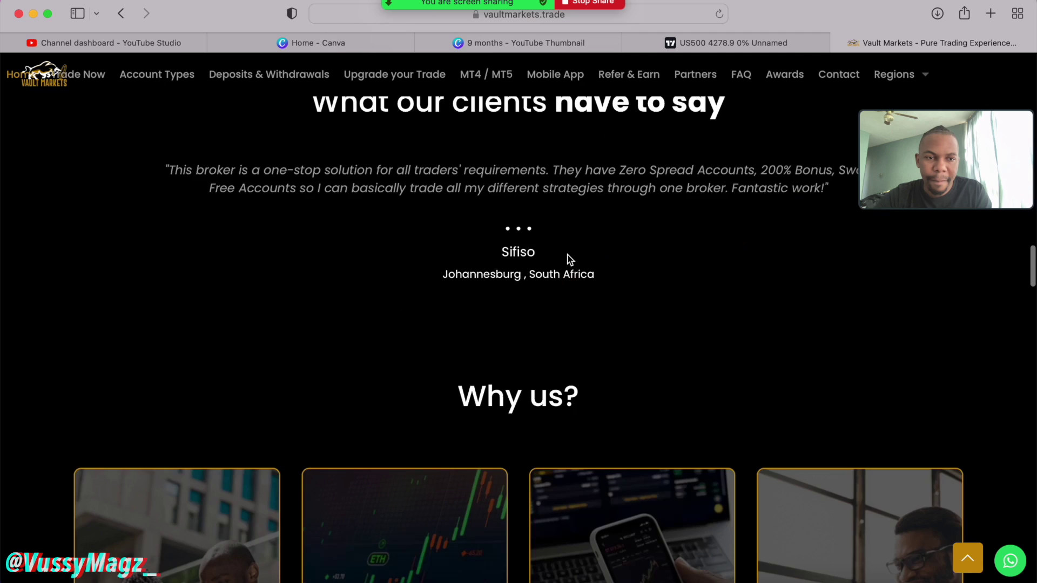
scroll(568, 259, up, 15)
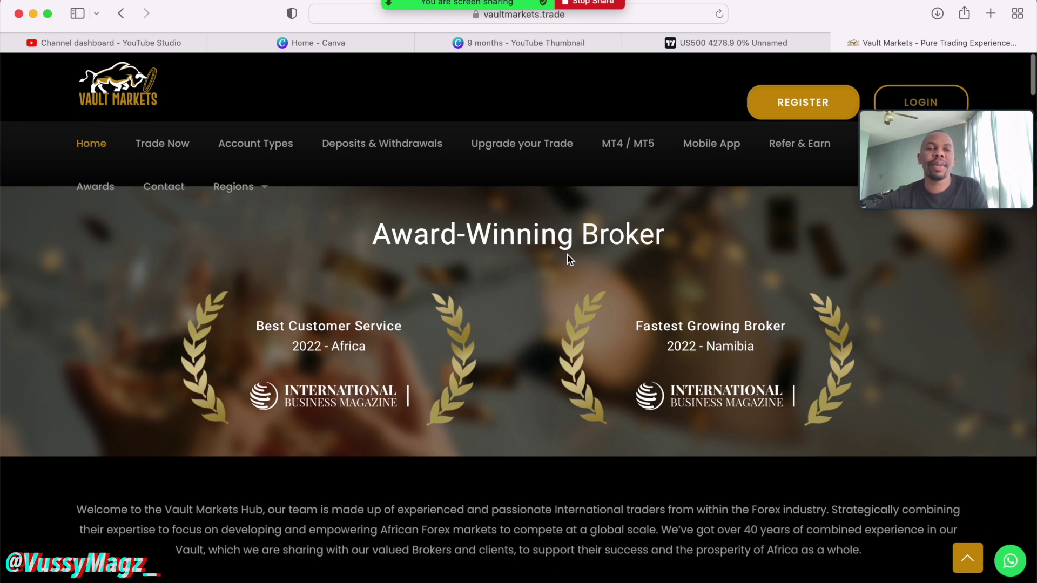
Step: Open the live account registration form from the Vault Markets home page
mouse_move(934, 108)
drag(933, 108, 85, 263)
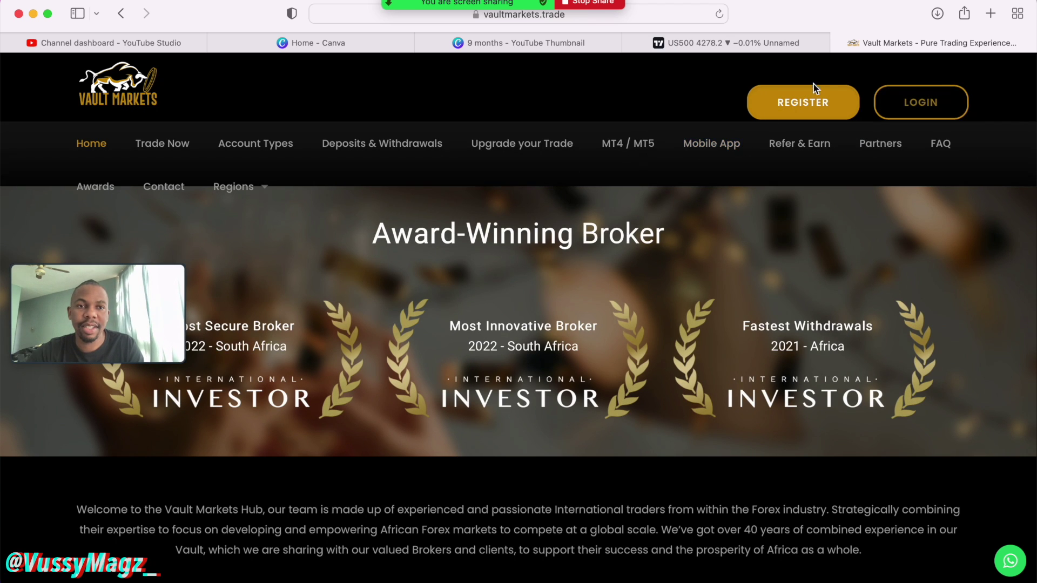
click(813, 100)
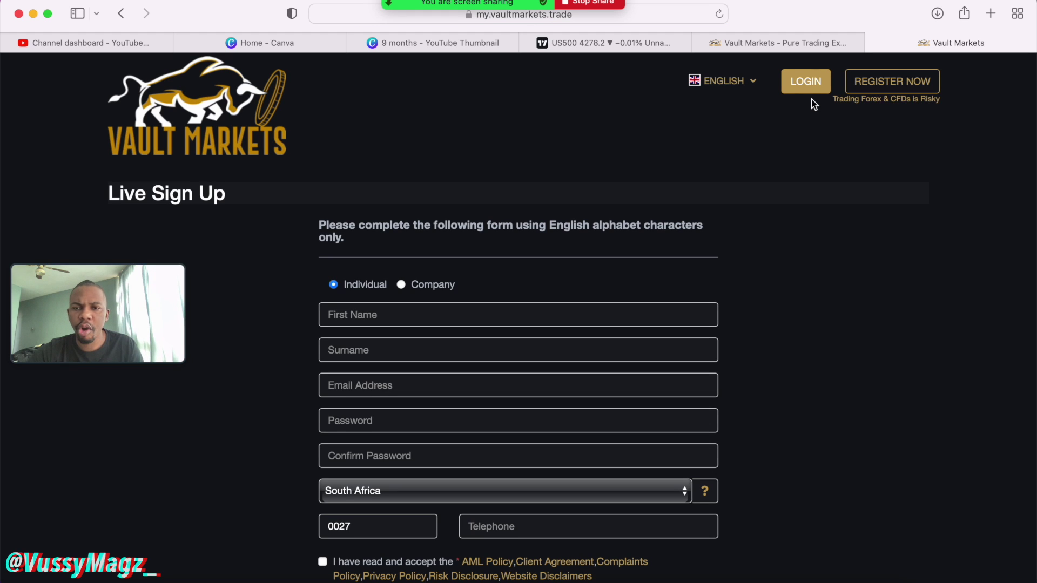
Step: Fill in the sign-up form as an individual with name, e-mail, account password, country South Africa and telephone number, and accept the policies
click(403, 286)
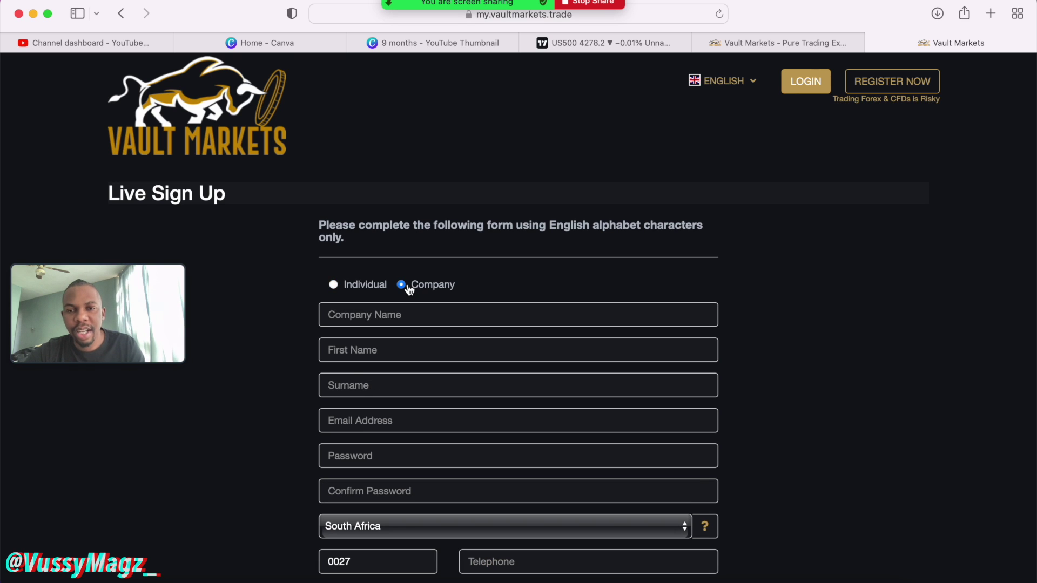
click(340, 285)
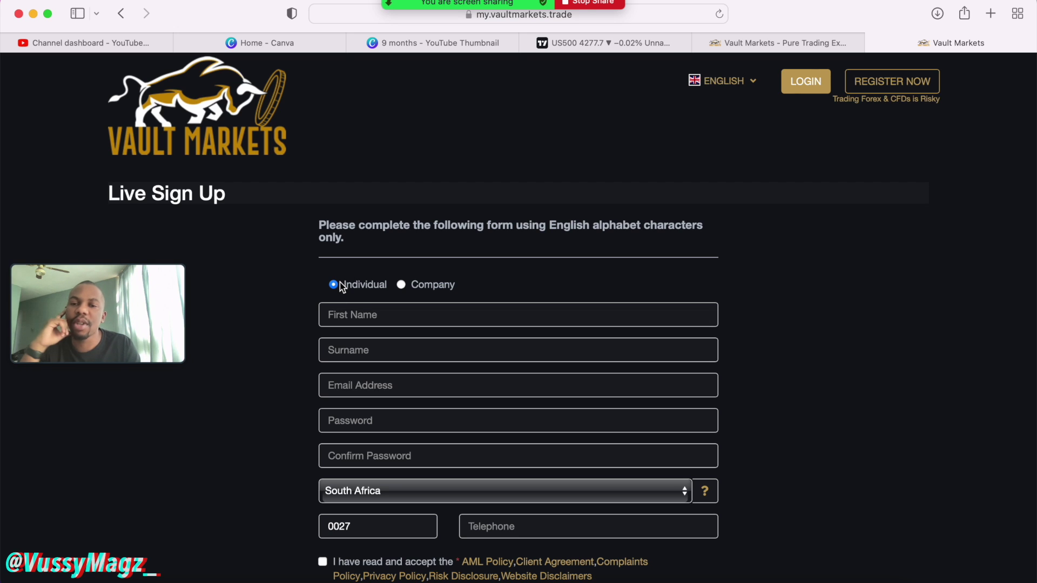
click(360, 314)
text(Vussy)
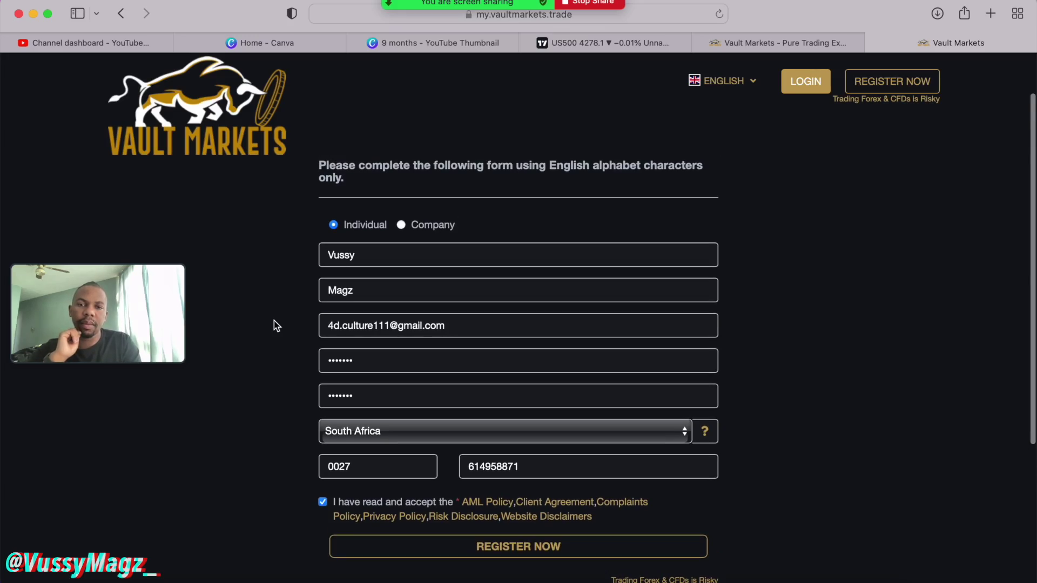
Step: Review the completed sign-up details and submit the registration
scroll(274, 323, up, 1)
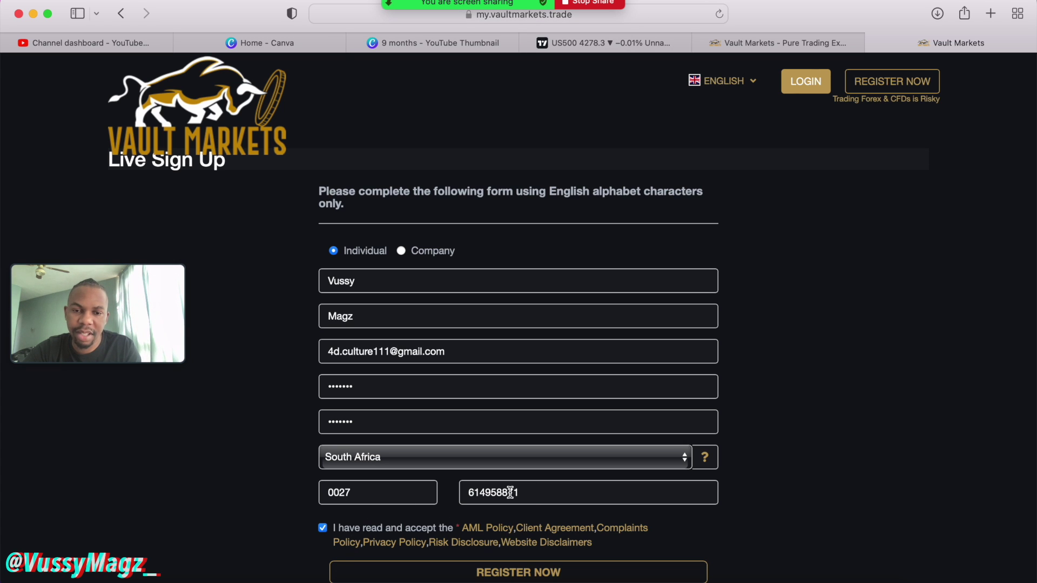
scroll(827, 417, down, 3)
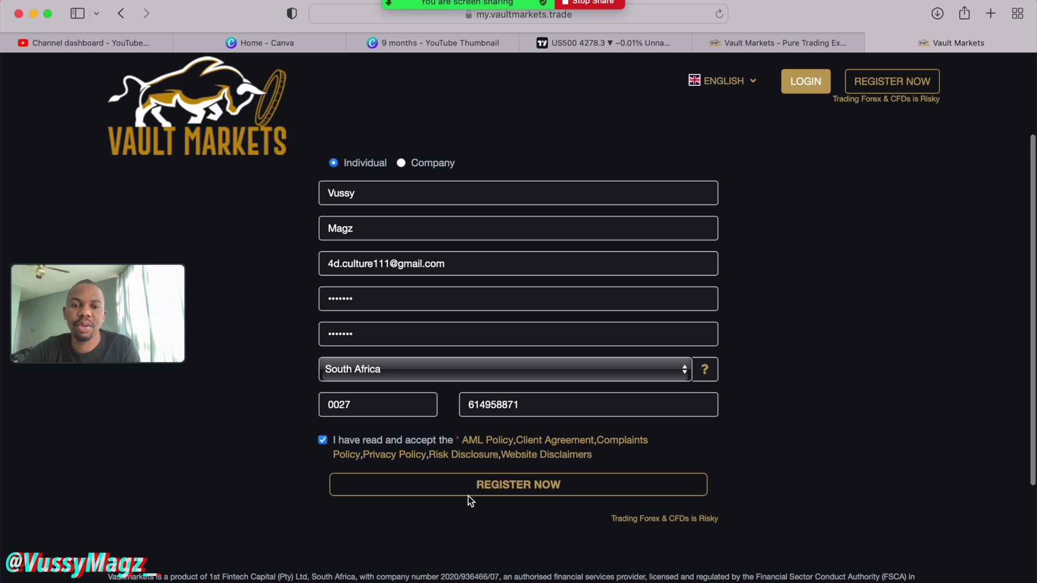
click(452, 497)
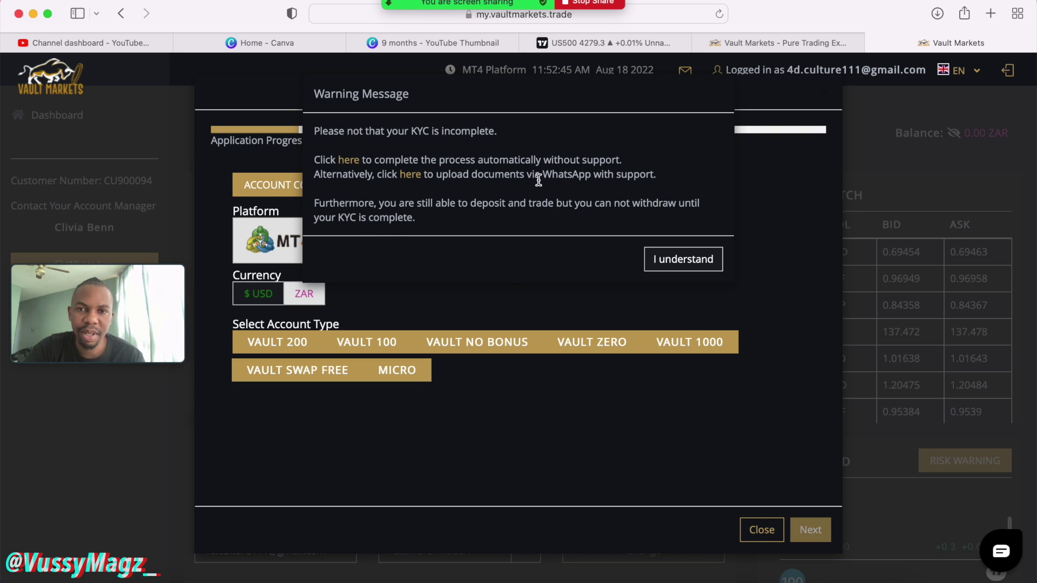
Step: Dismiss the incomplete-KYC warning, view the MT5 account types, and set the platform back to MT4
click(350, 161)
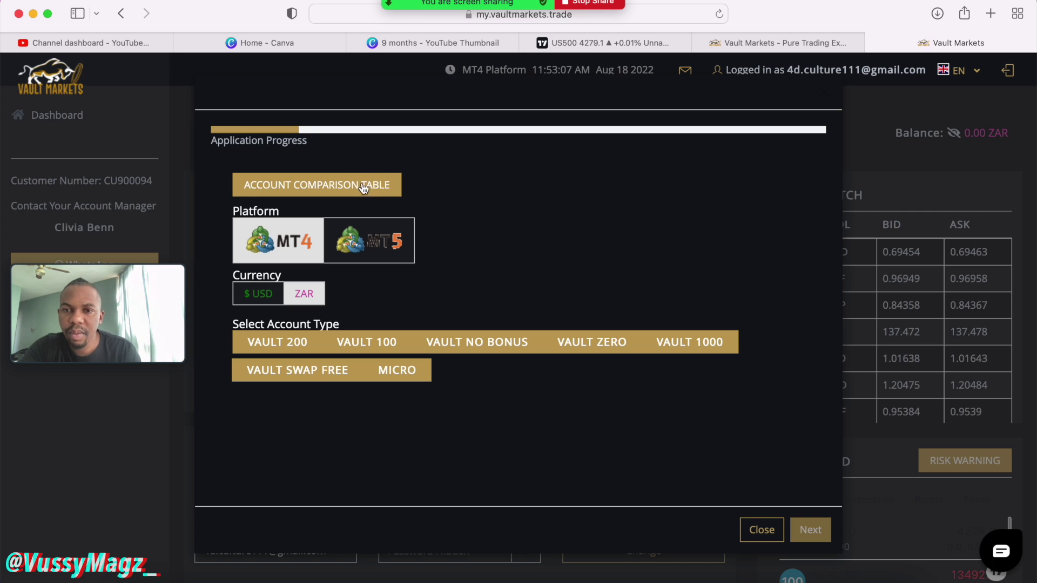
click(373, 241)
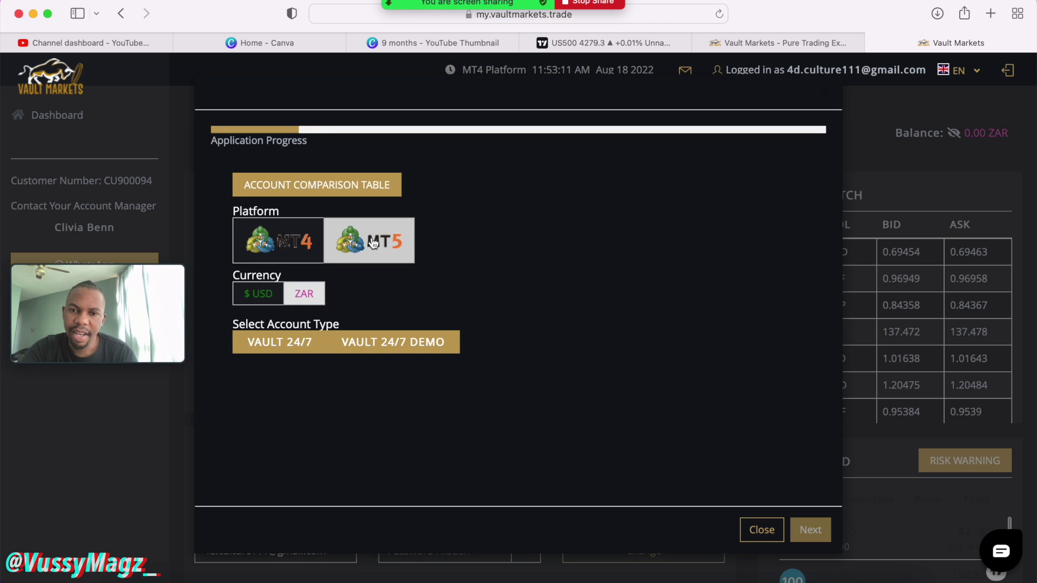
click(289, 245)
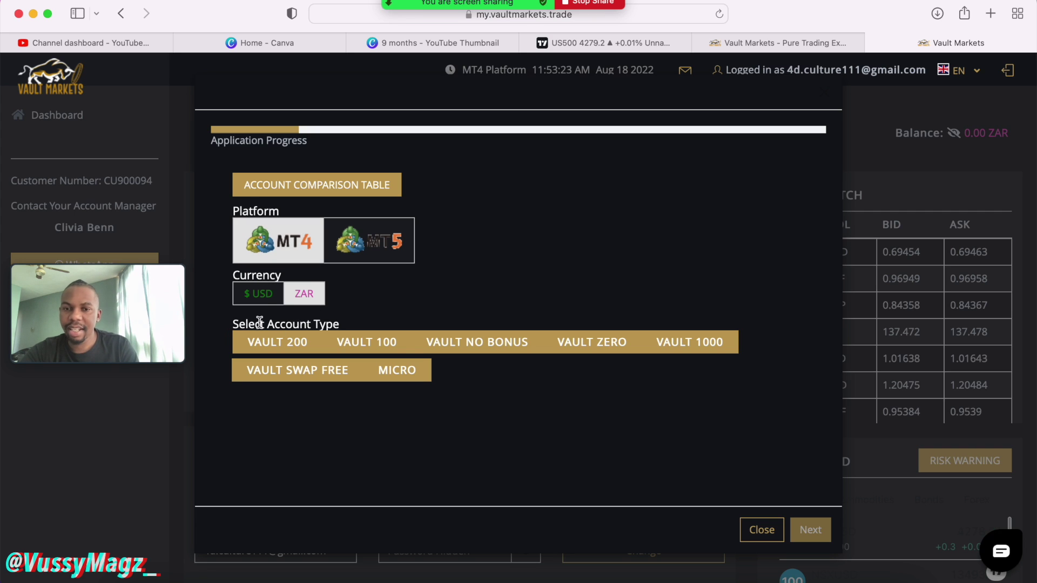
Step: Open an MT4 trading account in ZAR with the Vault 200 account type and 1:500 leverage
mouse_move(162, 320)
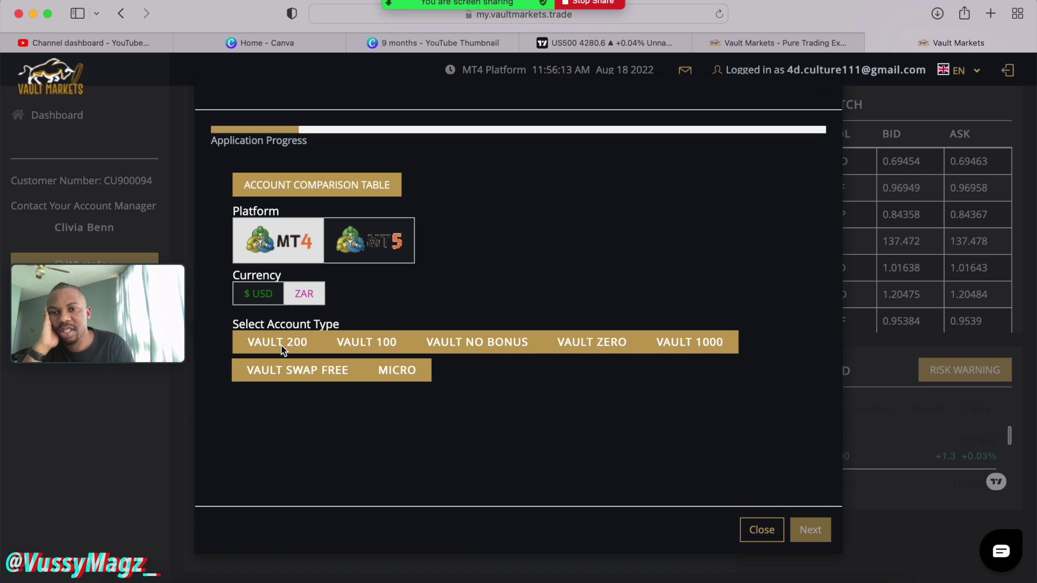
click(302, 296)
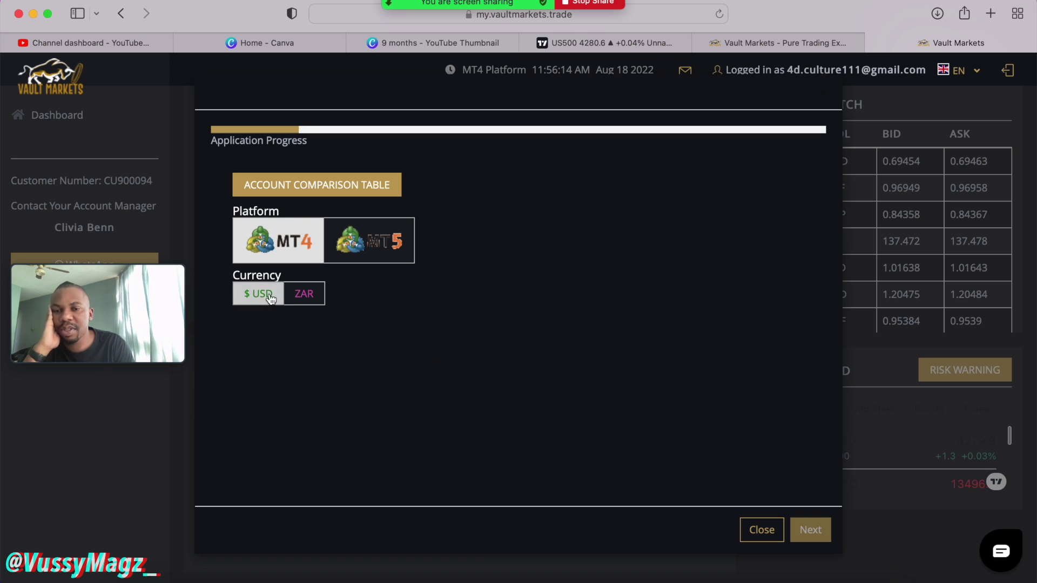
click(301, 296)
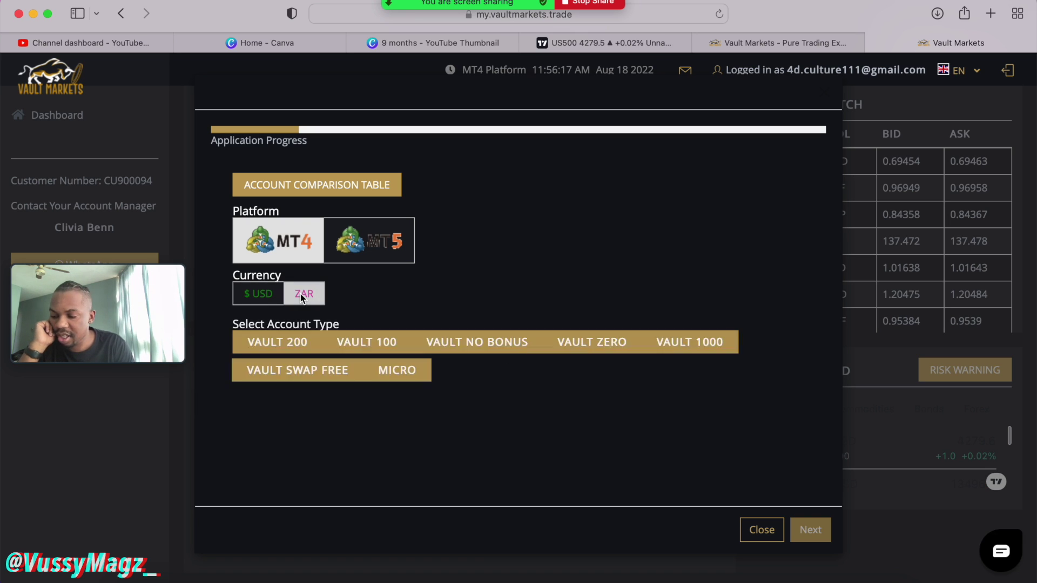
click(295, 345)
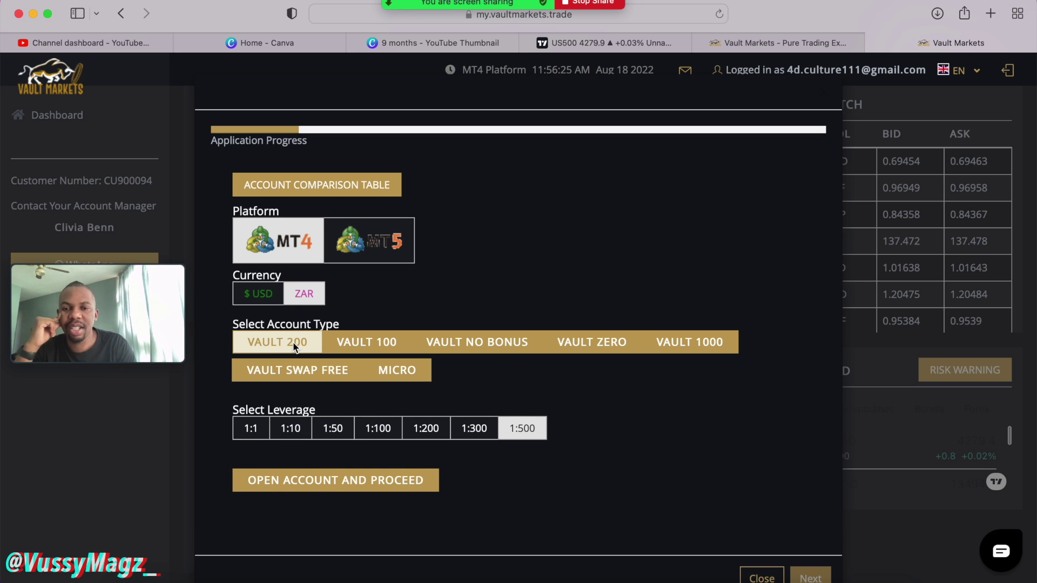
scroll(294, 346, down, 2)
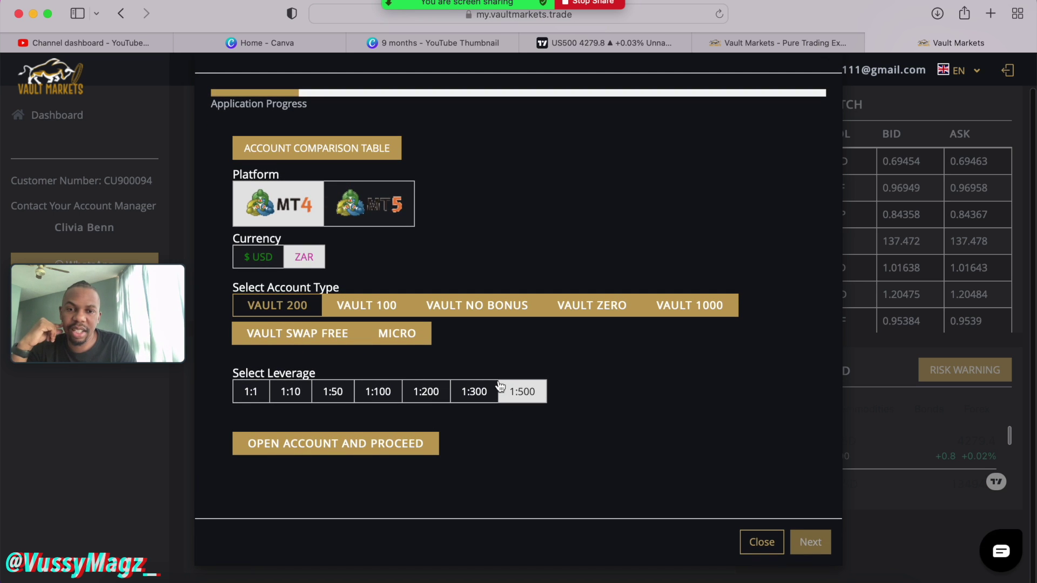
scroll(508, 389, up, 2)
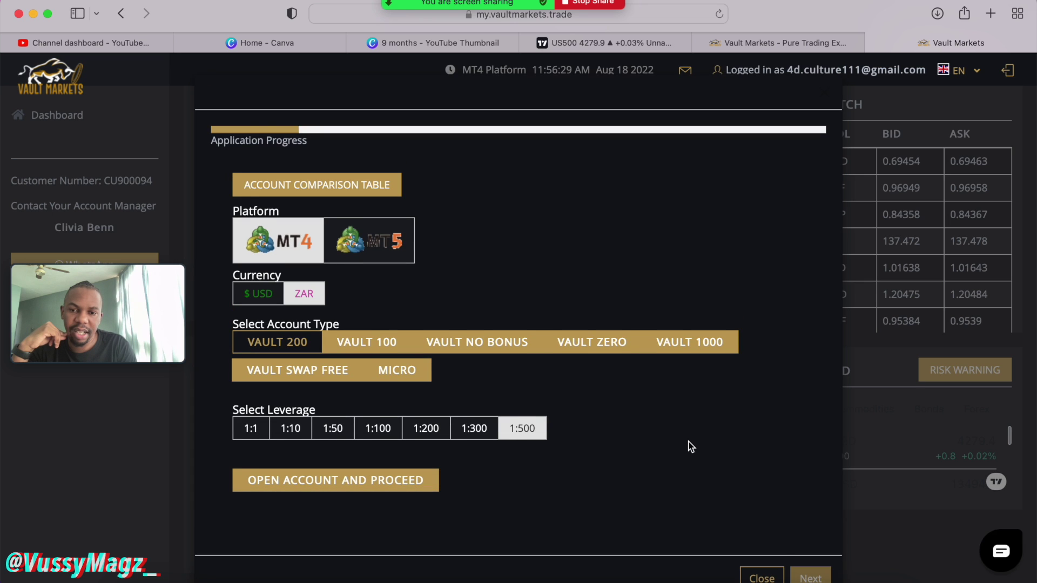
scroll(689, 445, down, 2)
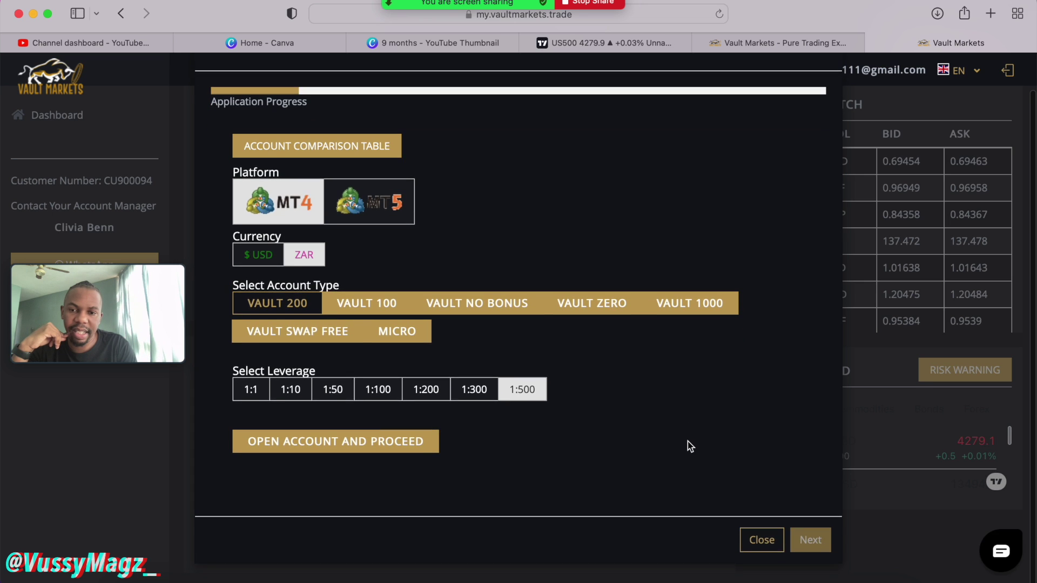
click(322, 450)
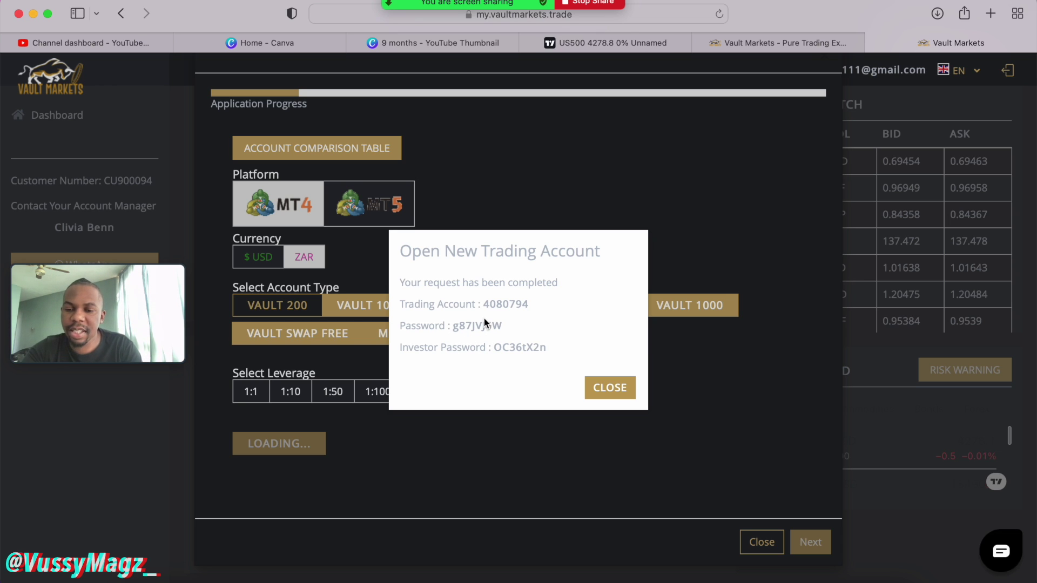
Step: Capture a screenshot of the new trading account's login details and close the confirmation
key(cmd+shift+3)
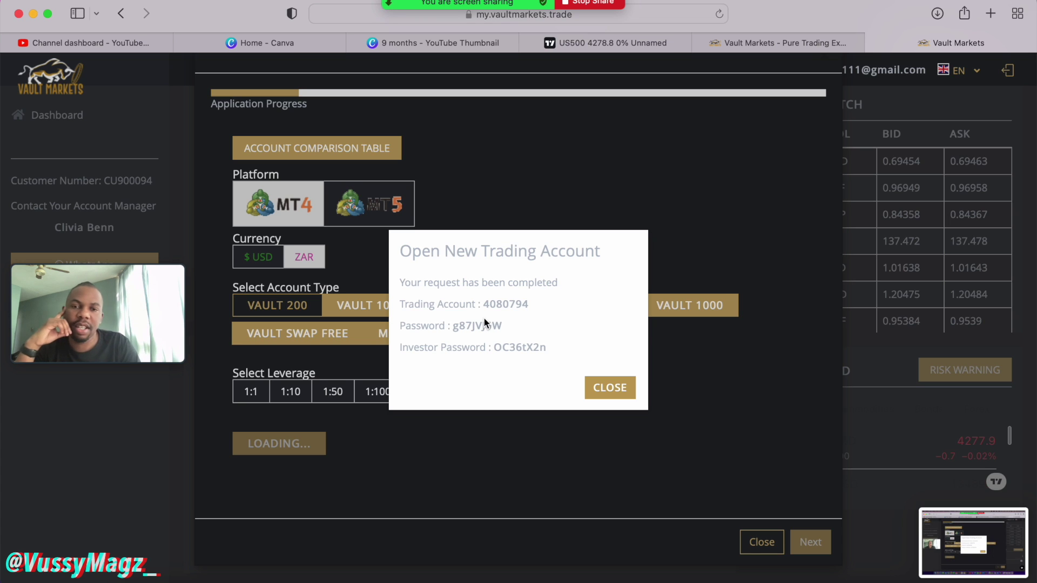
click(599, 395)
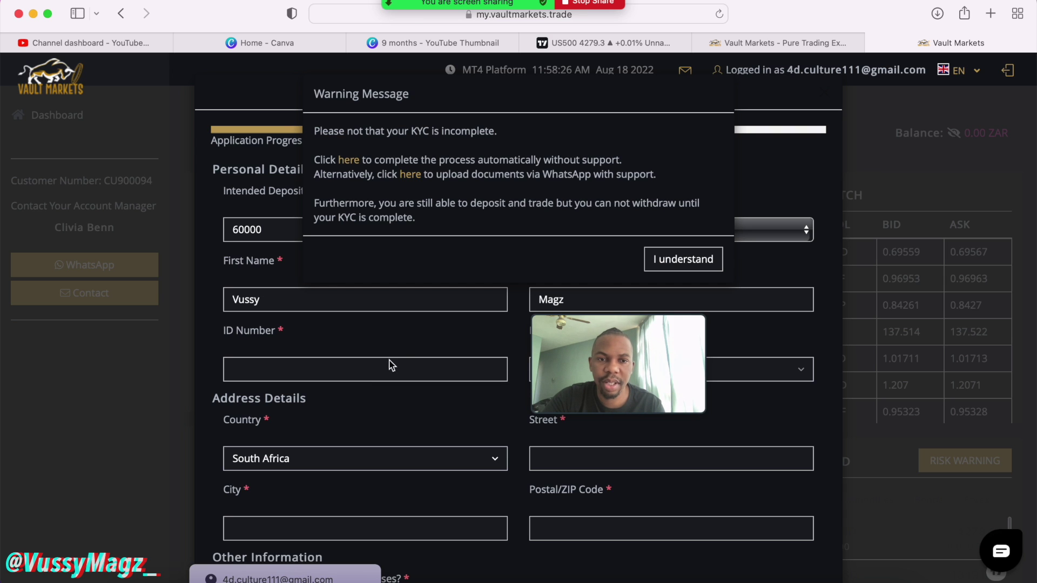
Step: Dismiss the KYC warning and complete the personal details with an intended deposit of 1000 ZAR, the ID number and South Africa as nationality
click(684, 261)
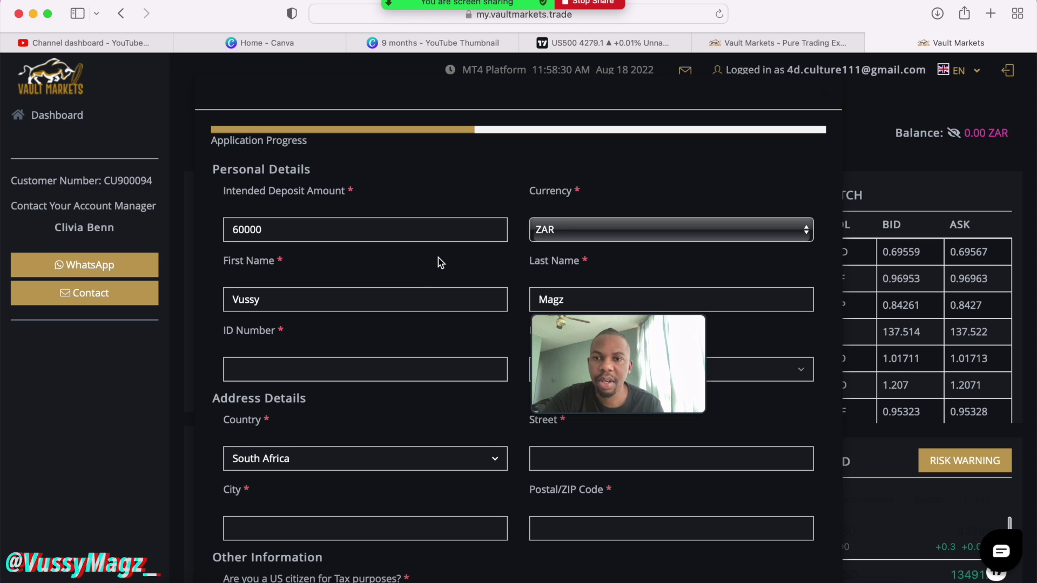
scroll(438, 261, down, 5)
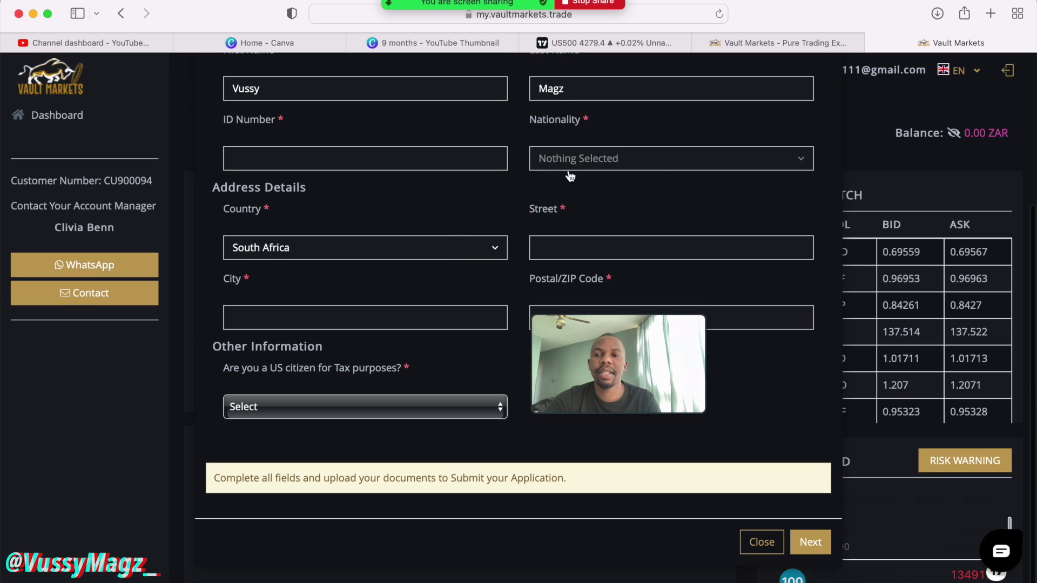
drag(627, 310, 536, 310)
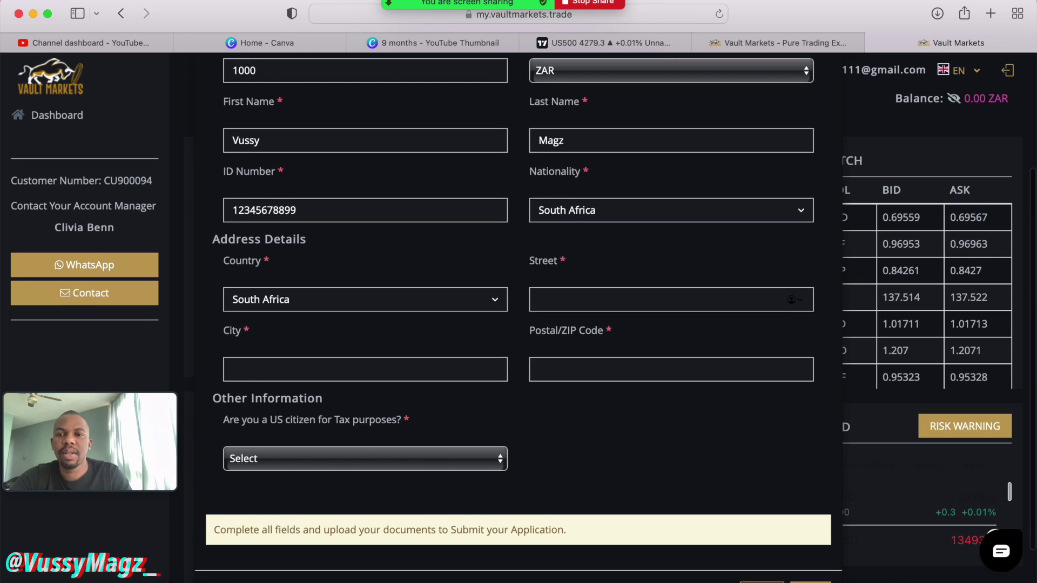
scroll(518, 313, up, 3)
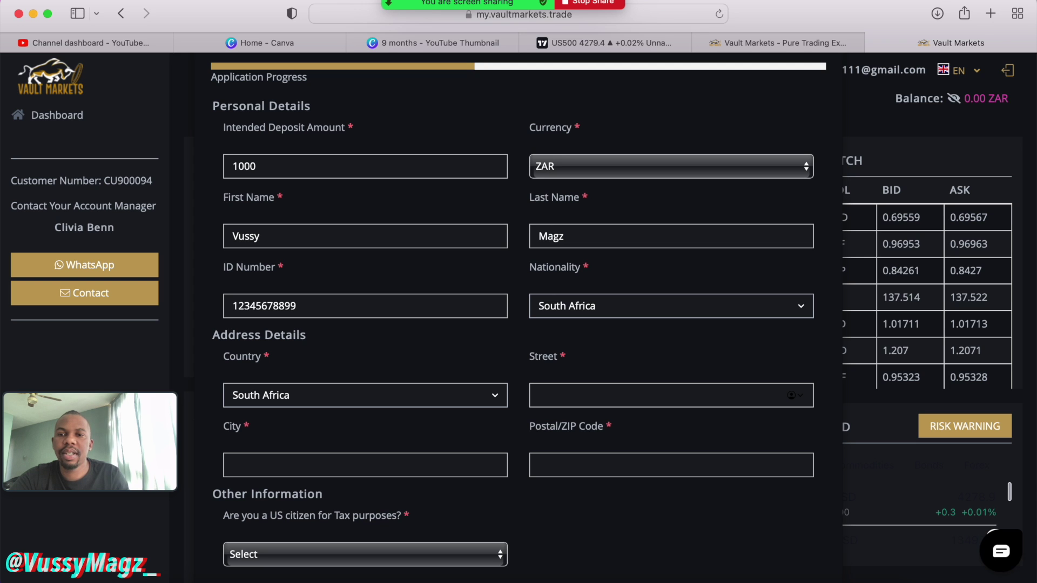
Step: Review the address fields and answer No to being a US citizen for tax purposes
click(539, 394)
scroll(518, 313, down, 1)
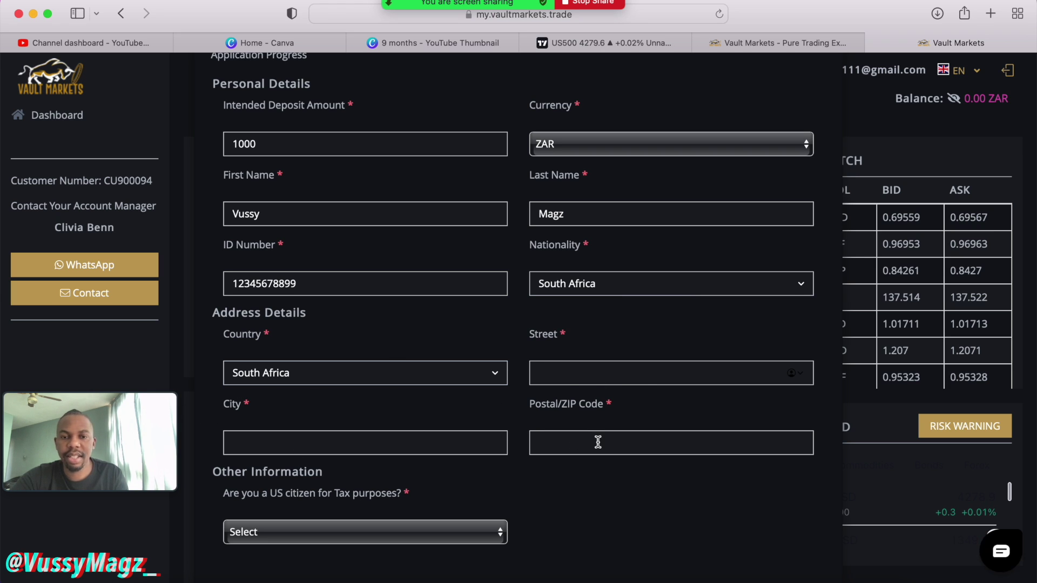
scroll(598, 442, down, 2)
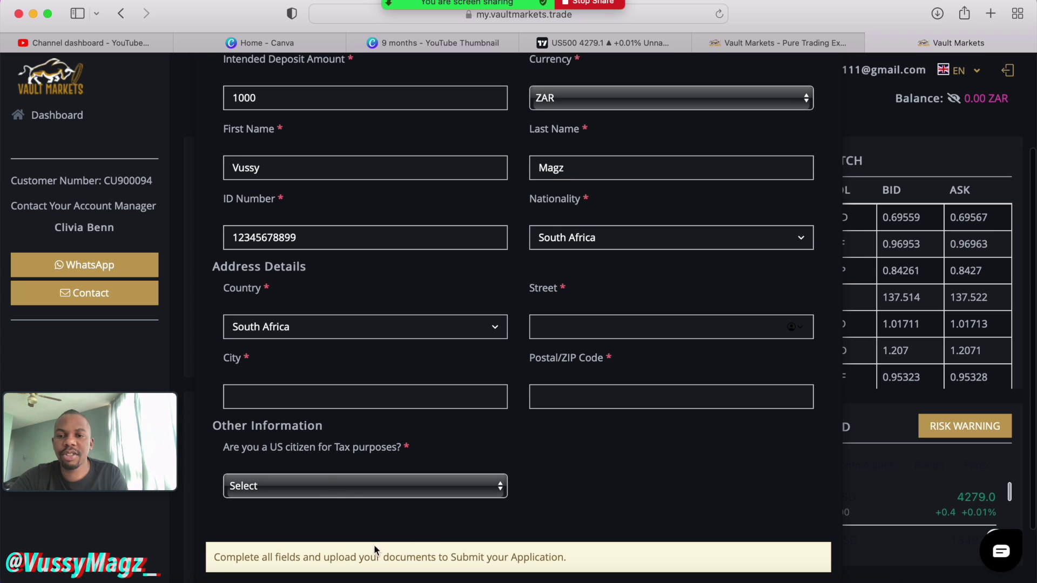
click(352, 486)
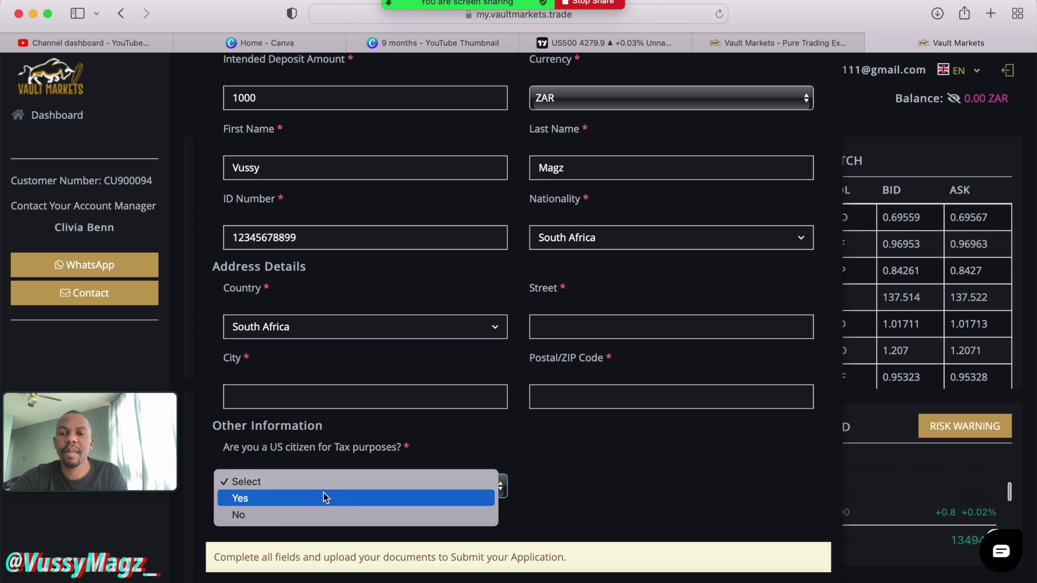
click(289, 517)
scroll(535, 432, down, 3)
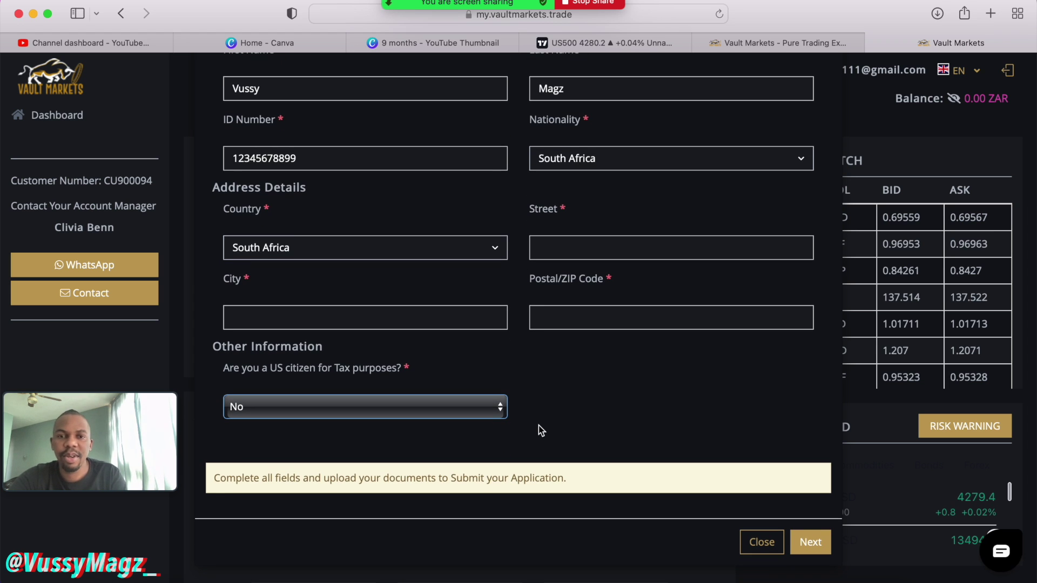
scroll(539, 426, up, 5)
scroll(539, 430, down, 5)
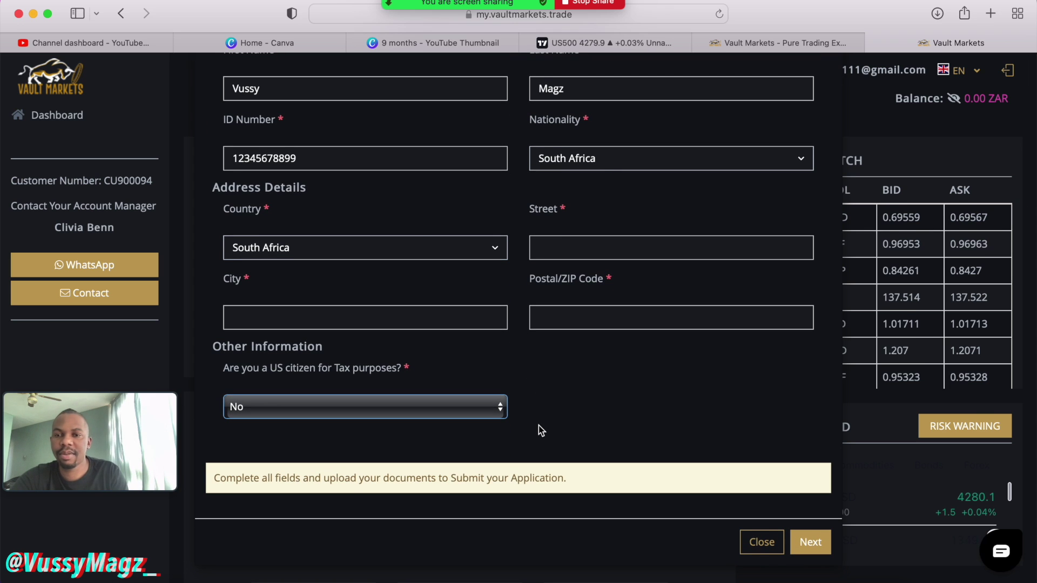
Step: Continue to the payment stage of the application and review the available payment methods
click(805, 542)
scroll(698, 387, up, 3)
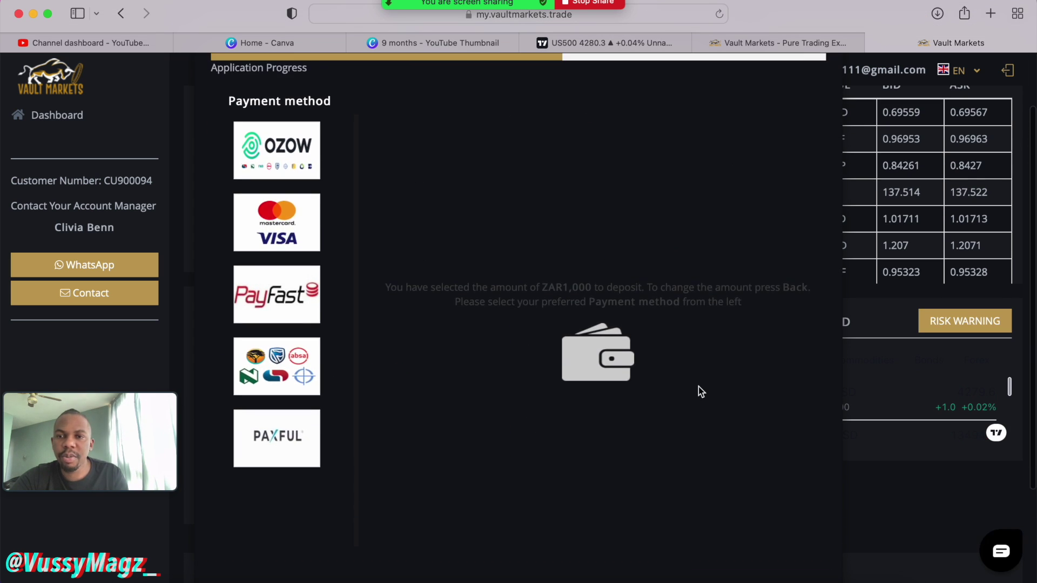
scroll(698, 386, up, 2)
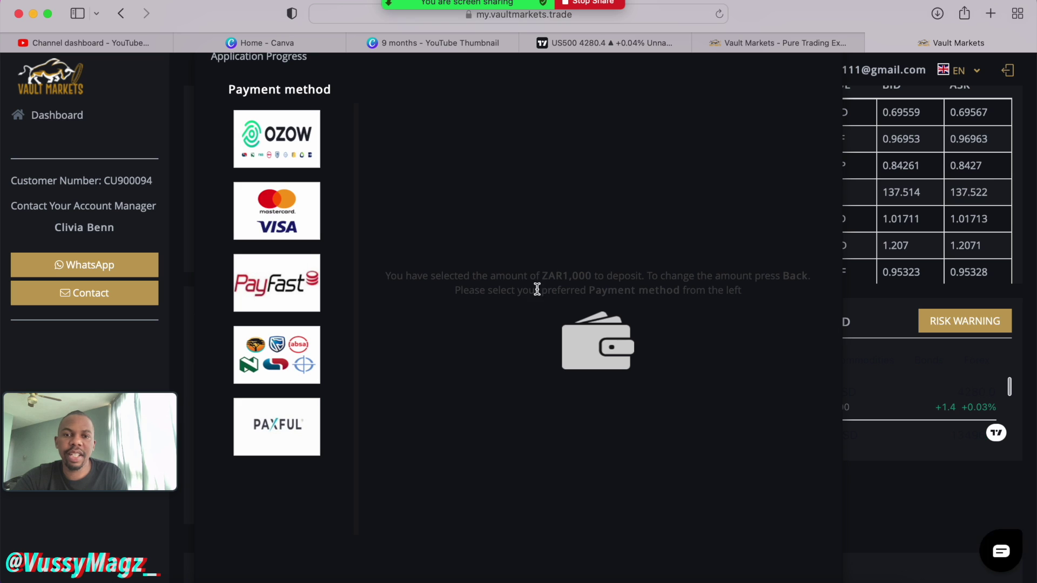
scroll(674, 285, down, 2)
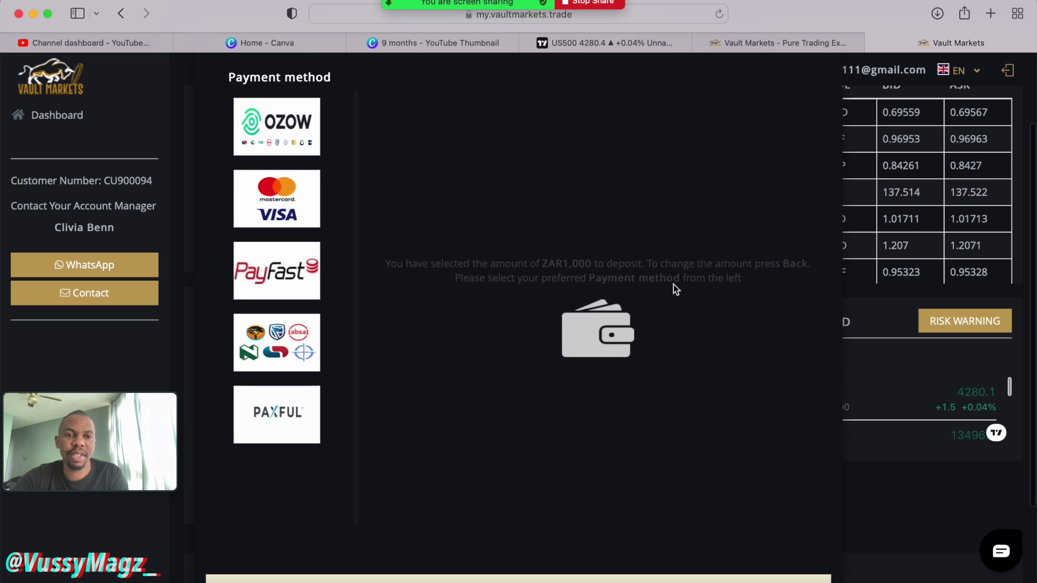
scroll(323, 413, up, 3)
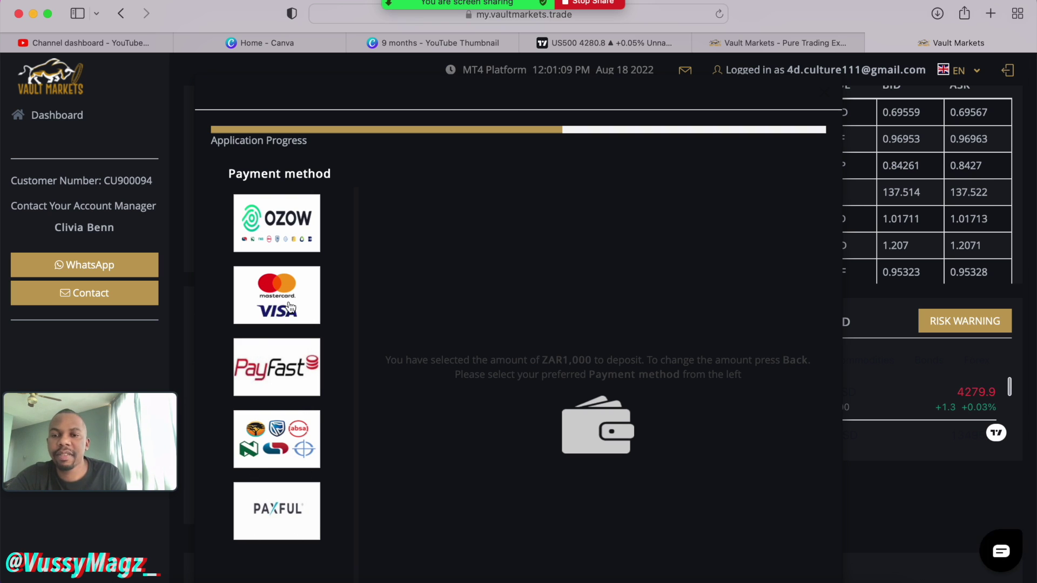
Step: Choose Ozow as the payment method and submit the ZAR 1000 deposit to reach its bank selection
click(281, 225)
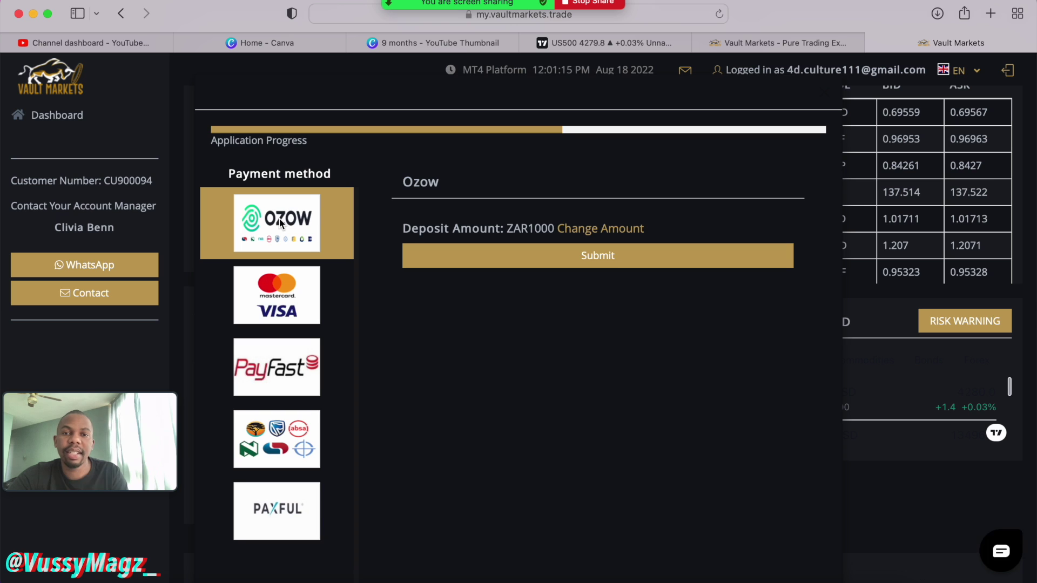
click(527, 255)
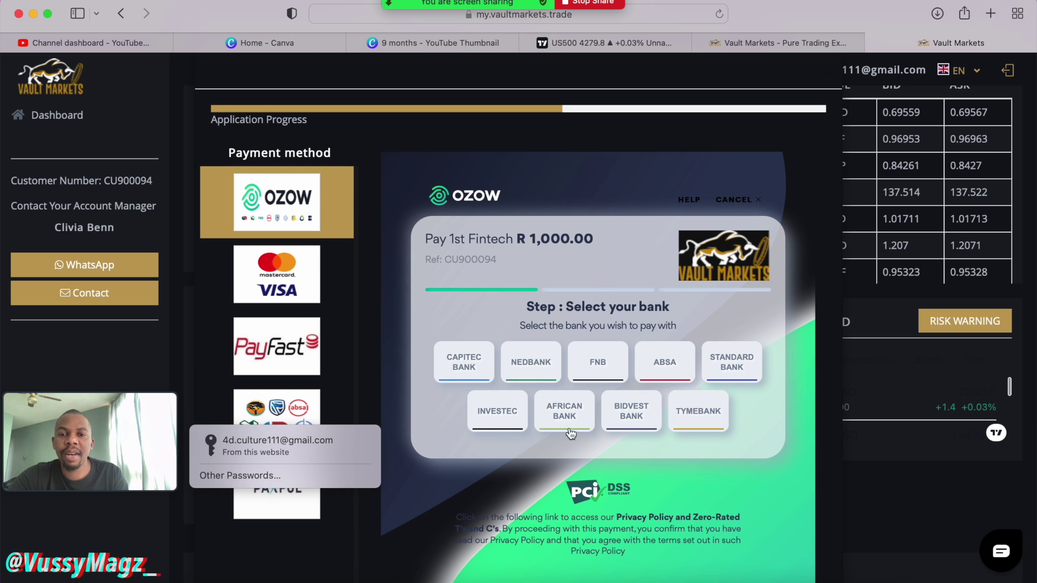
click(362, 532)
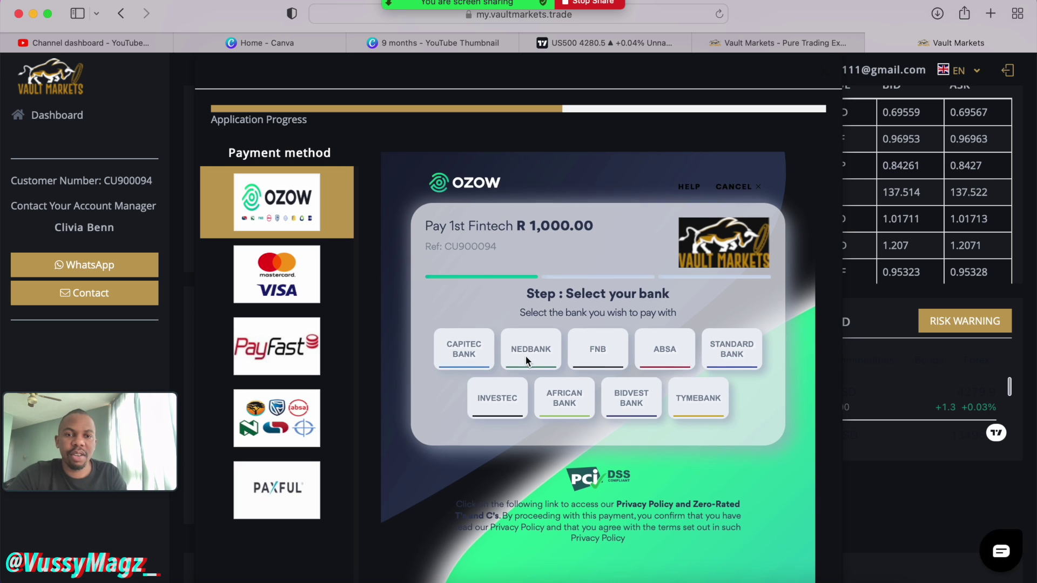
Step: Examine the banks offered for the Ozow payment and the rest of the payment page
scroll(527, 360, down, 5)
scroll(662, 357, down, 4)
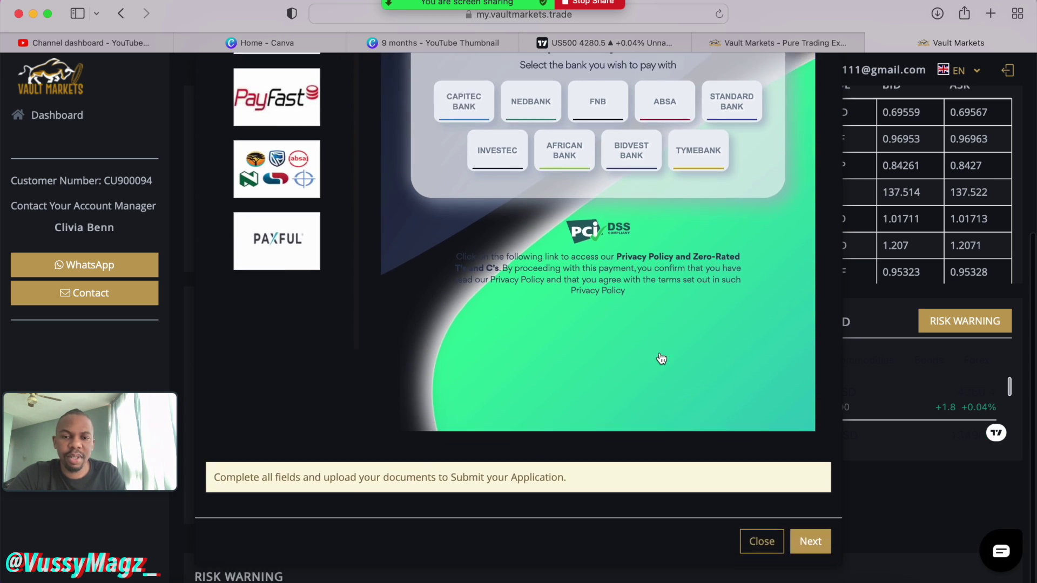
scroll(659, 354, up, 1)
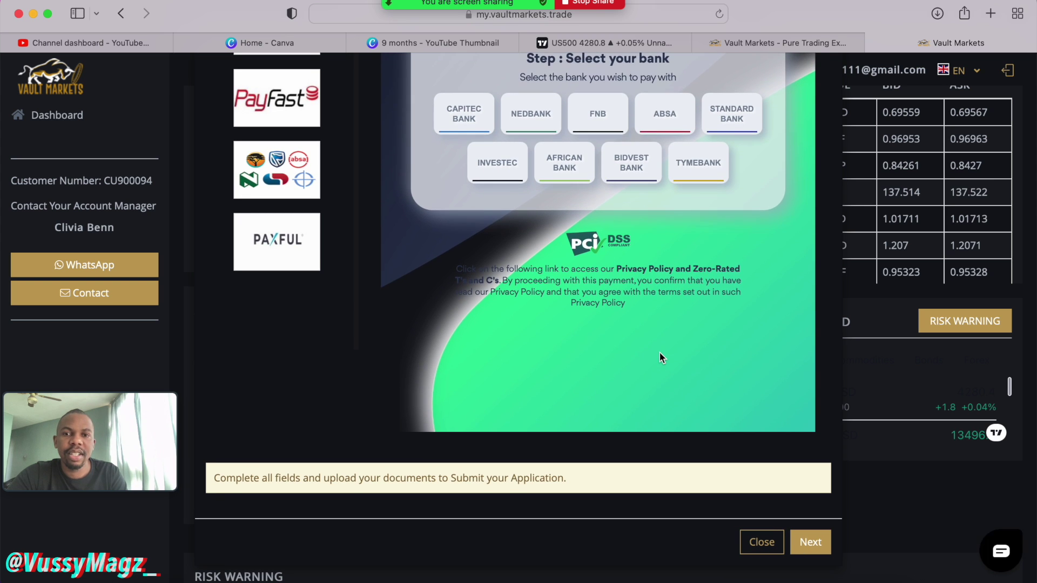
scroll(410, 315, up, 9)
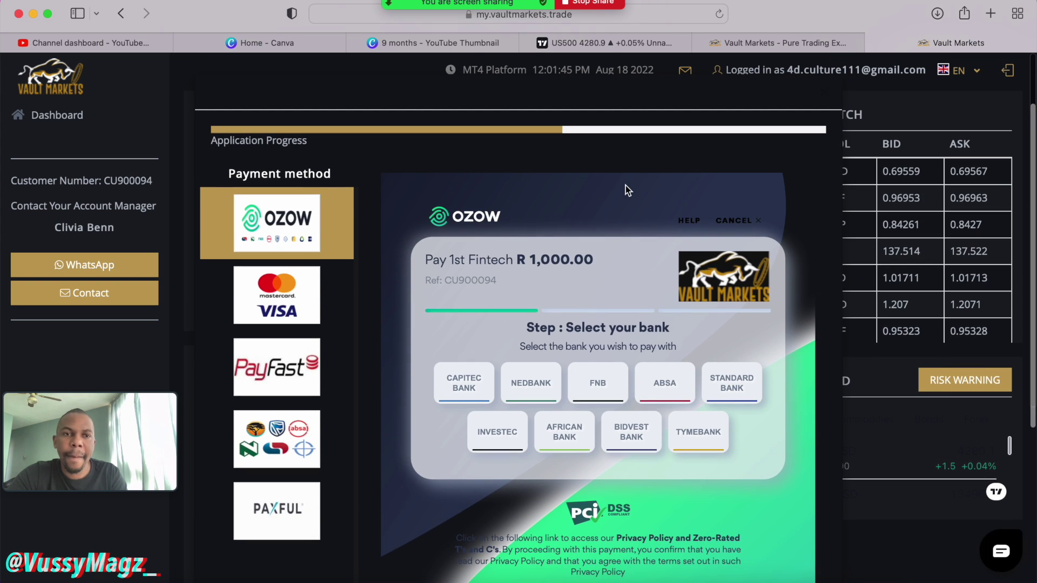
scroll(625, 186, down, 5)
scroll(393, 392, down, 4)
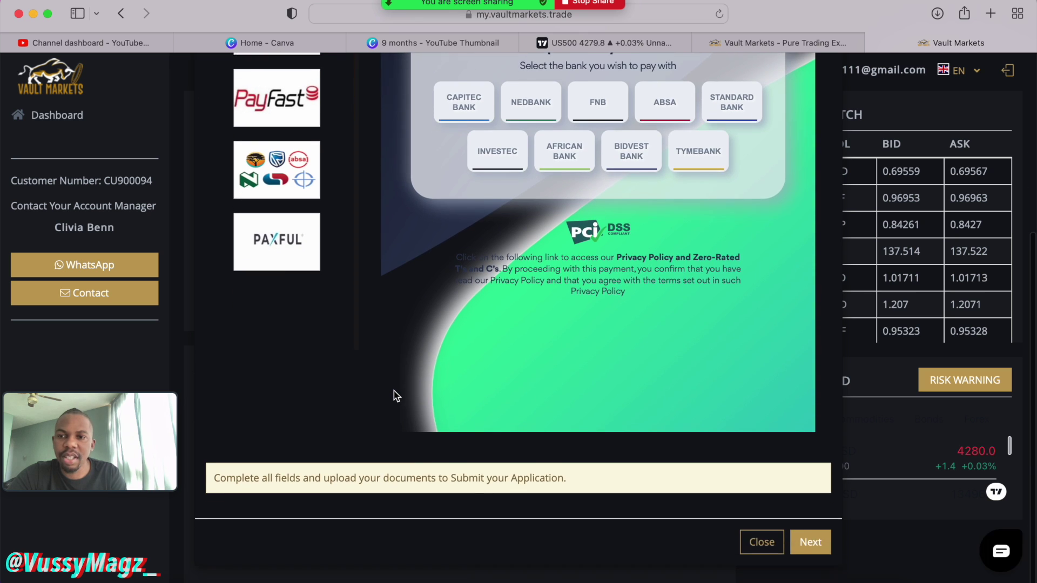
scroll(723, 357, up, 1)
scroll(717, 345, up, 7)
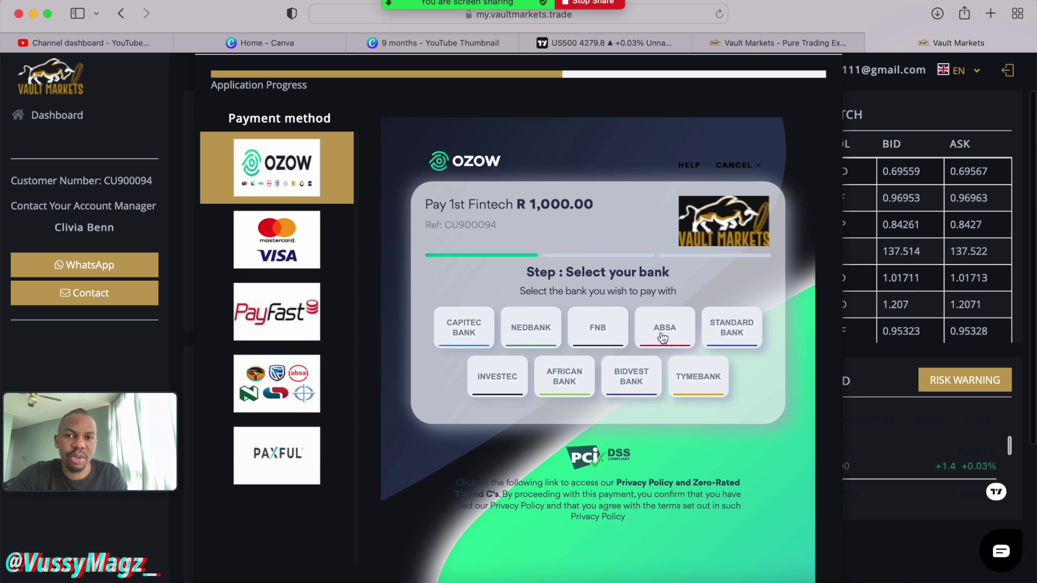
Step: Cancel the Ozow payment and close the application form
click(740, 165)
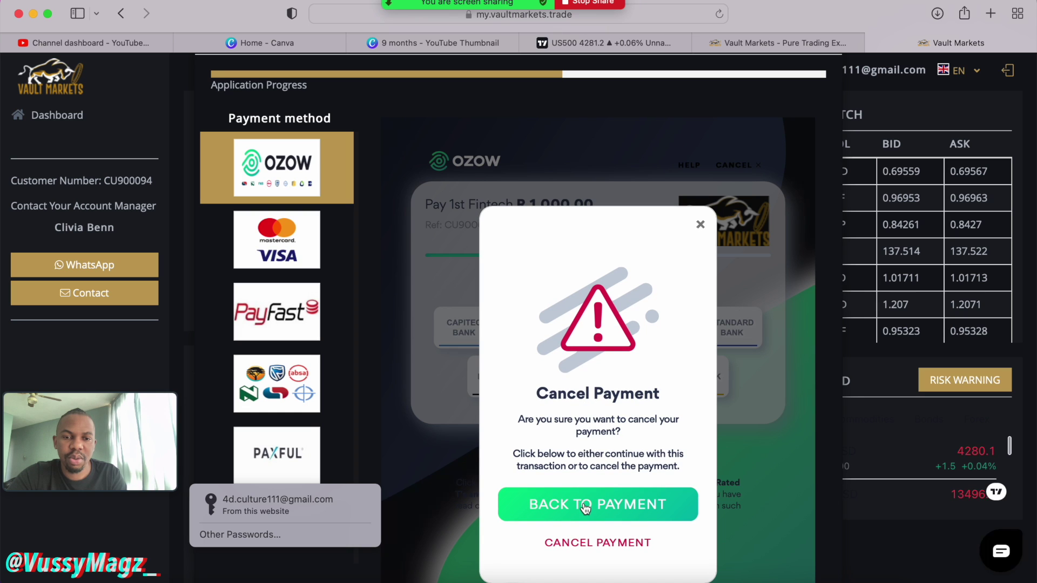
click(591, 547)
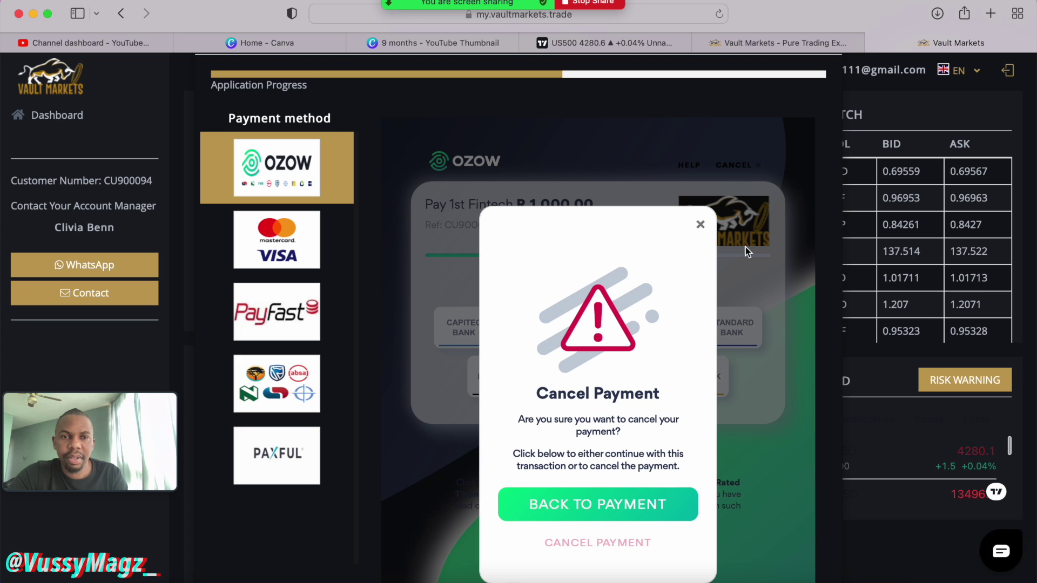
click(700, 225)
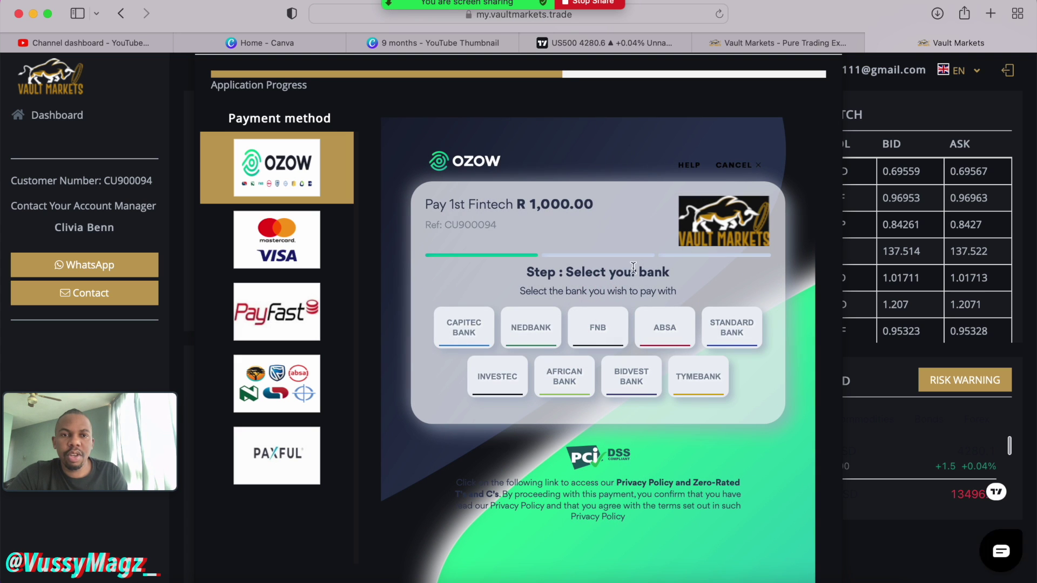
click(745, 168)
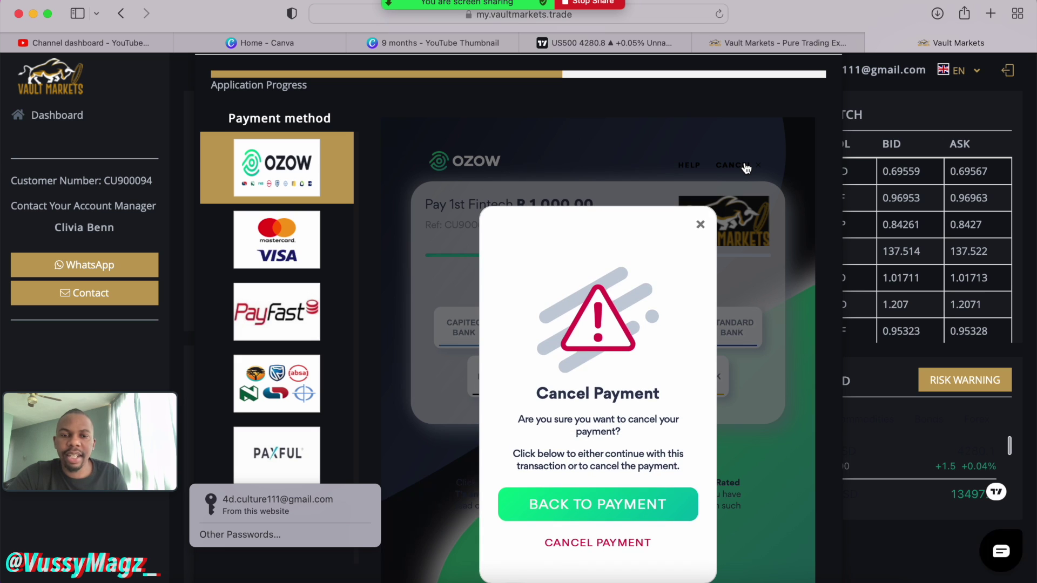
click(596, 541)
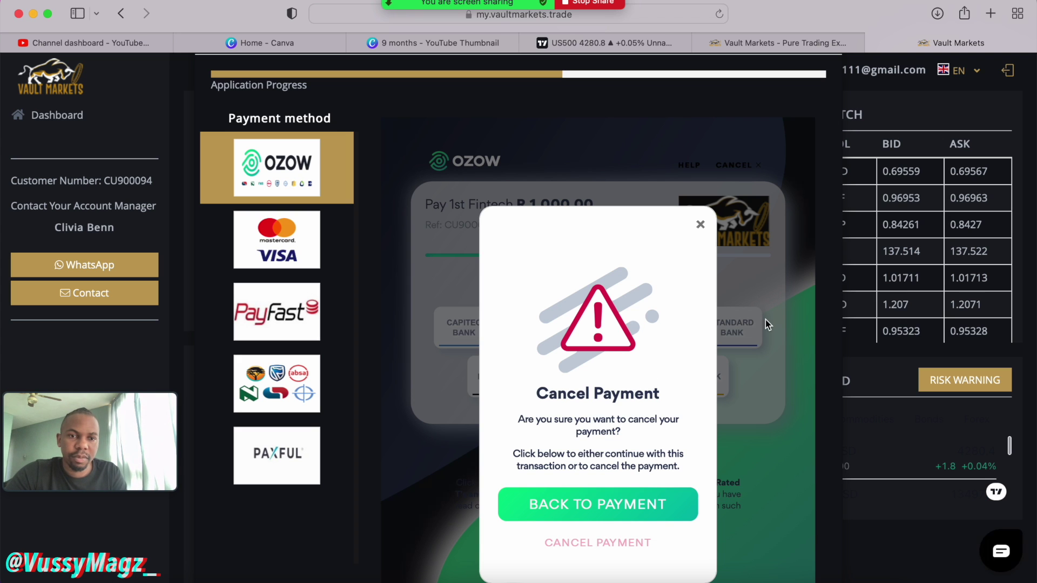
scroll(765, 319, down, 3)
scroll(761, 406, down, 3)
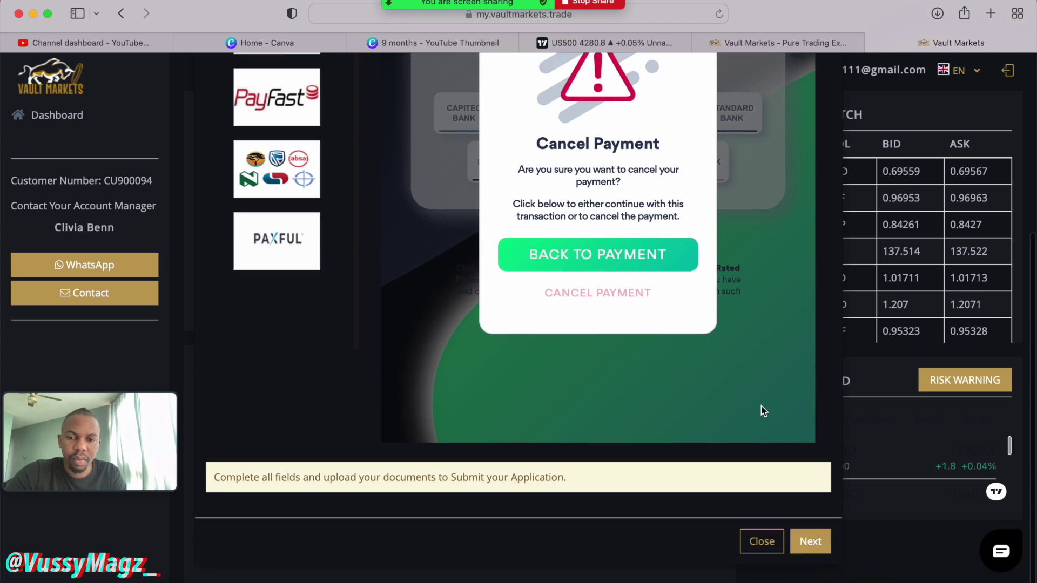
click(776, 545)
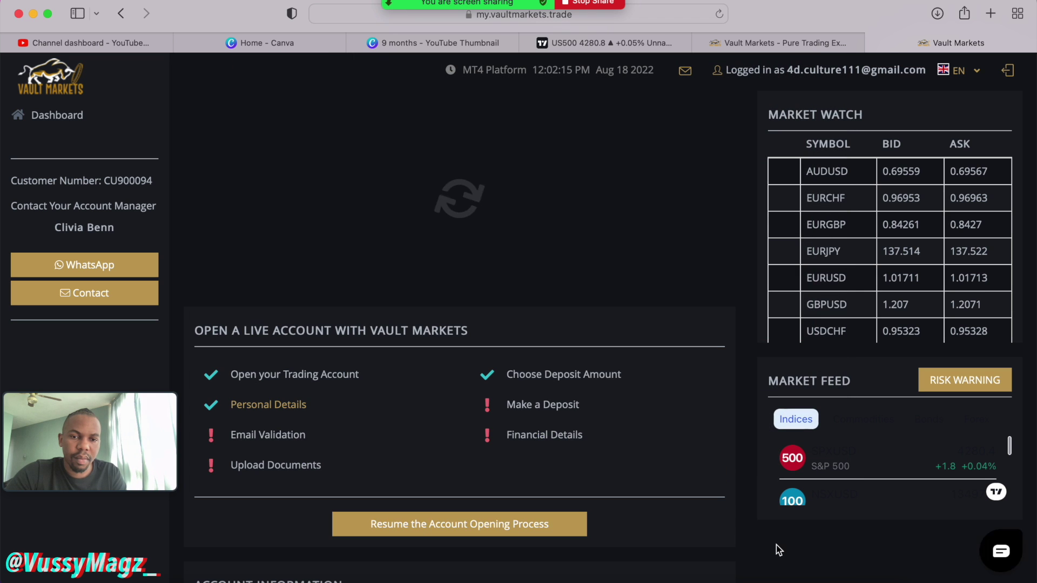
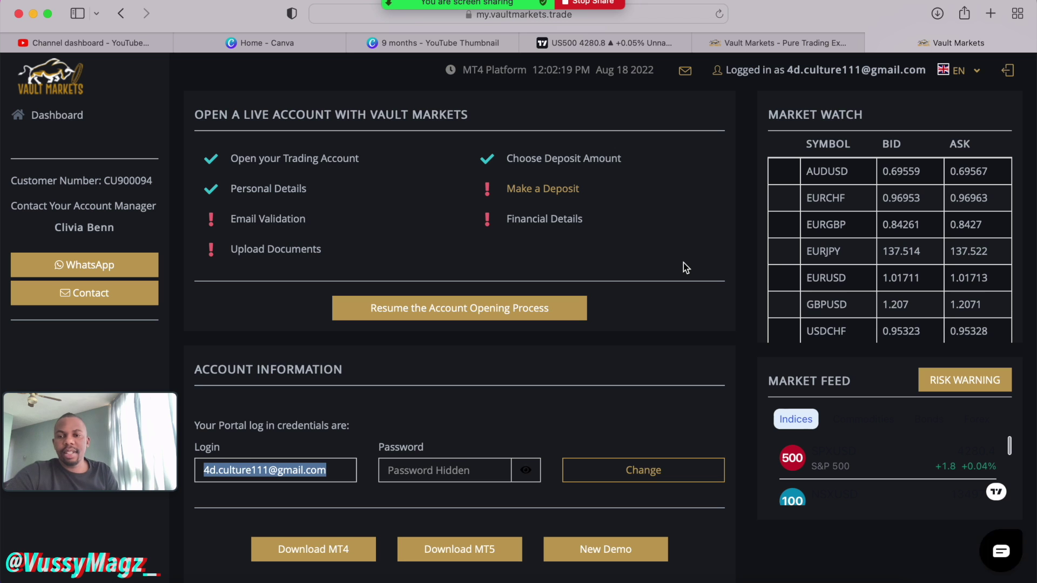
Step: Resume the account opening process from the dashboard and postpone the deposit
scroll(683, 262, up, 3)
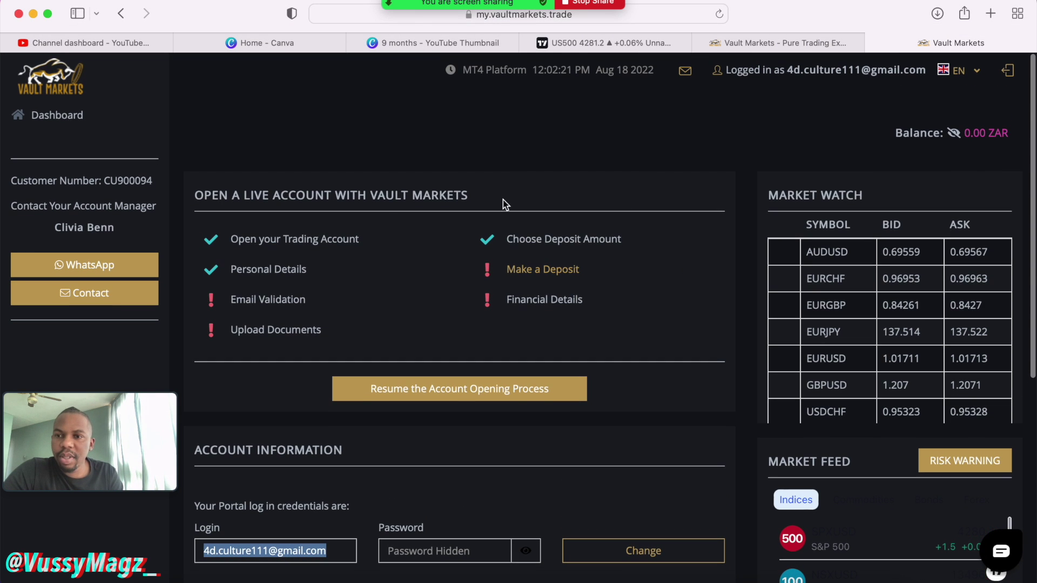
scroll(863, 226, down, 3)
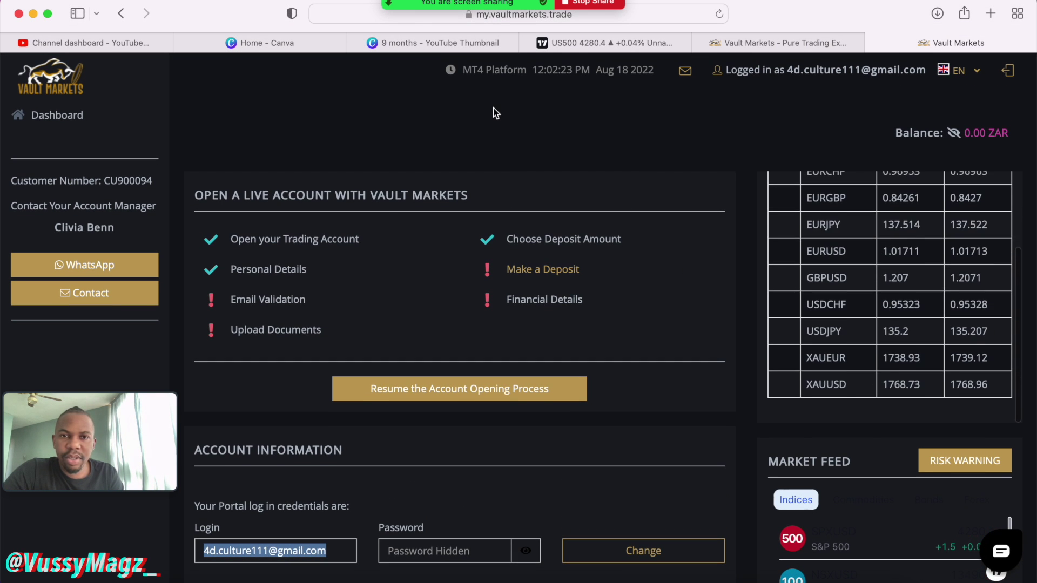
scroll(494, 111, down, 2)
scroll(493, 112, down, 2)
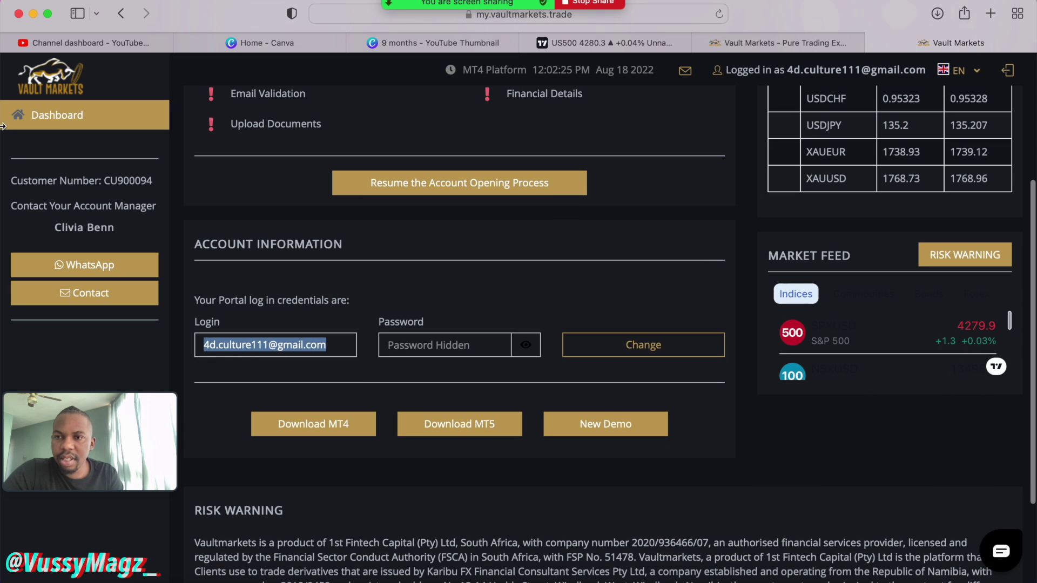
scroll(241, 128, up, 3)
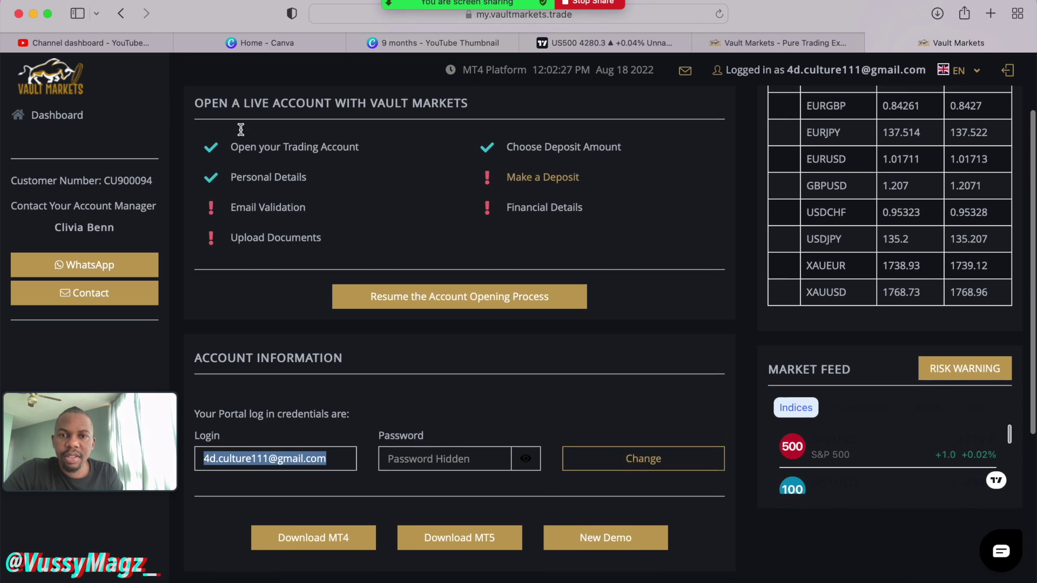
scroll(370, 221, up, 1)
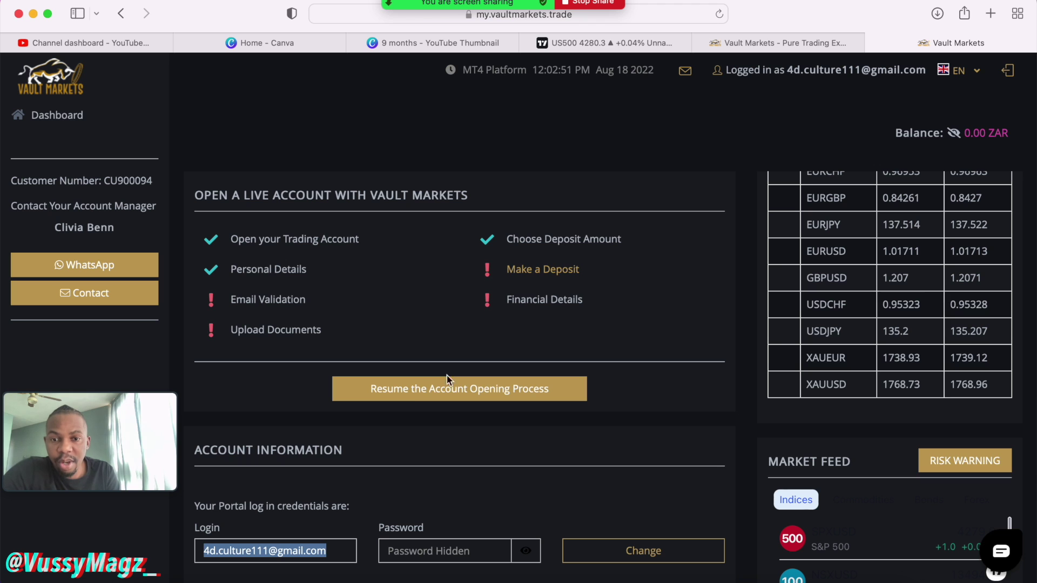
click(403, 388)
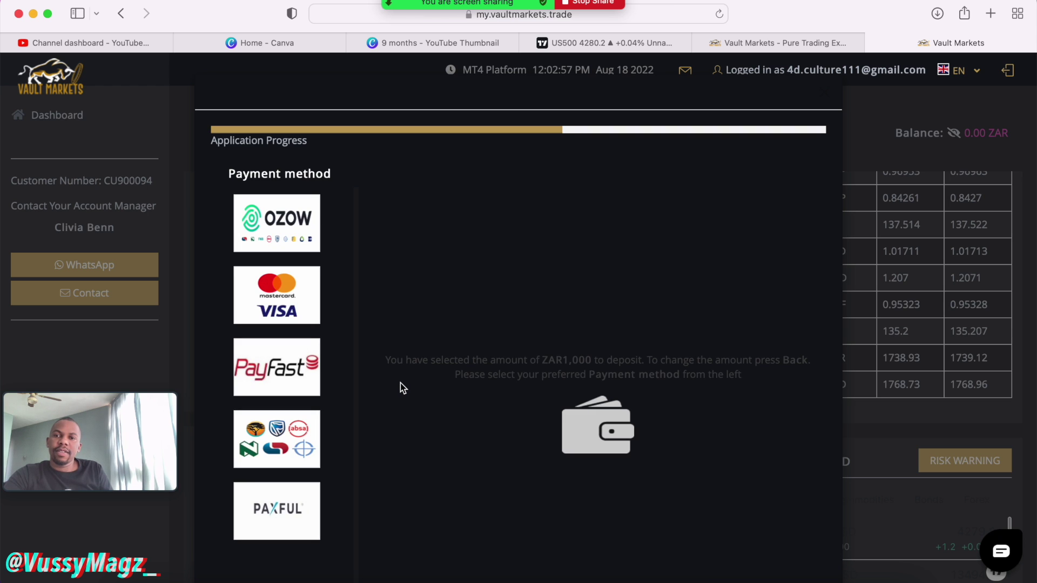
scroll(400, 384, down, 4)
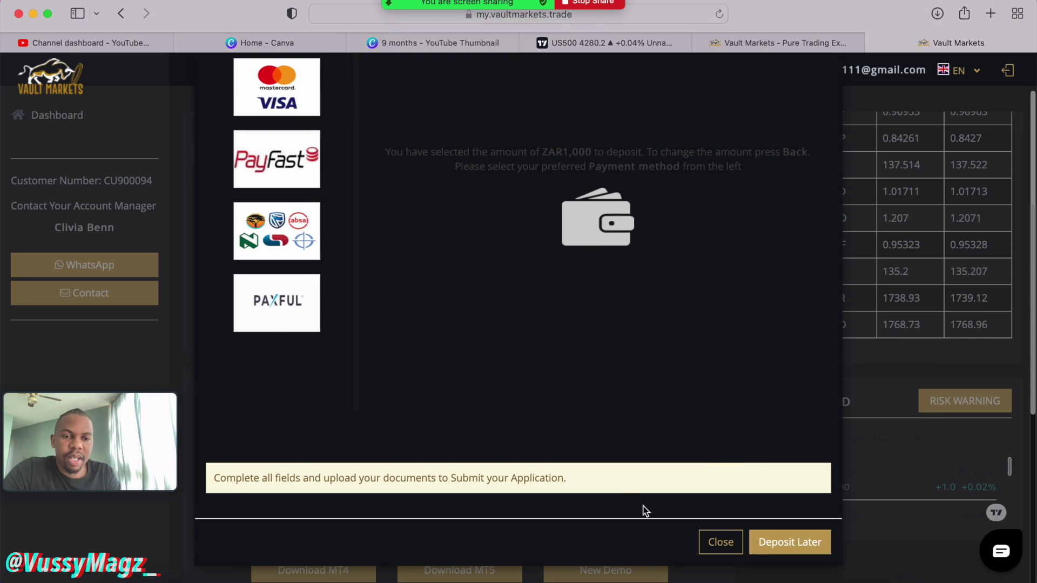
click(763, 542)
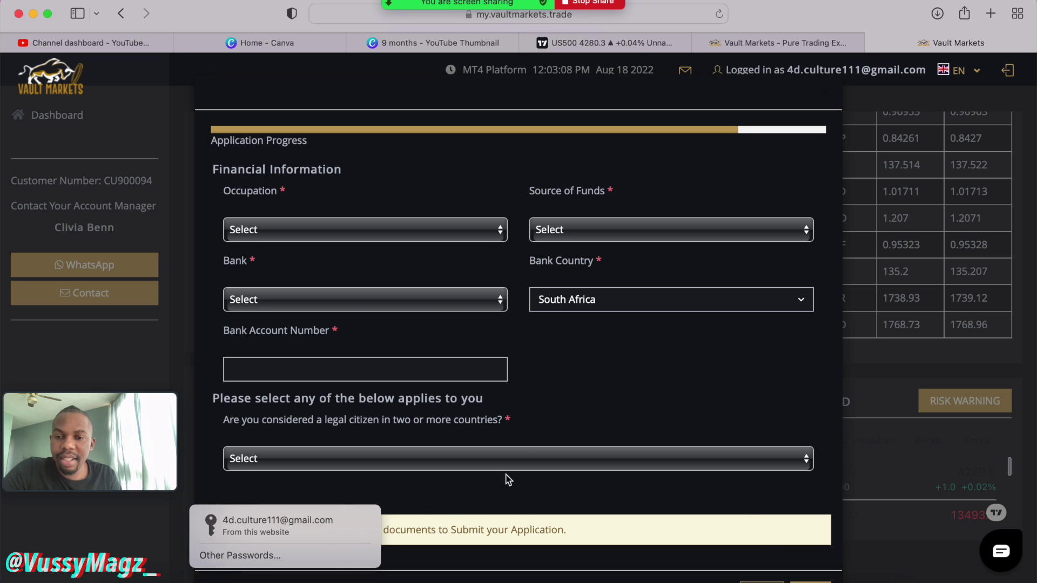
Step: Review the financial information fields and the choices offered for occupation, source of funds and bank
scroll(524, 457, down, 2)
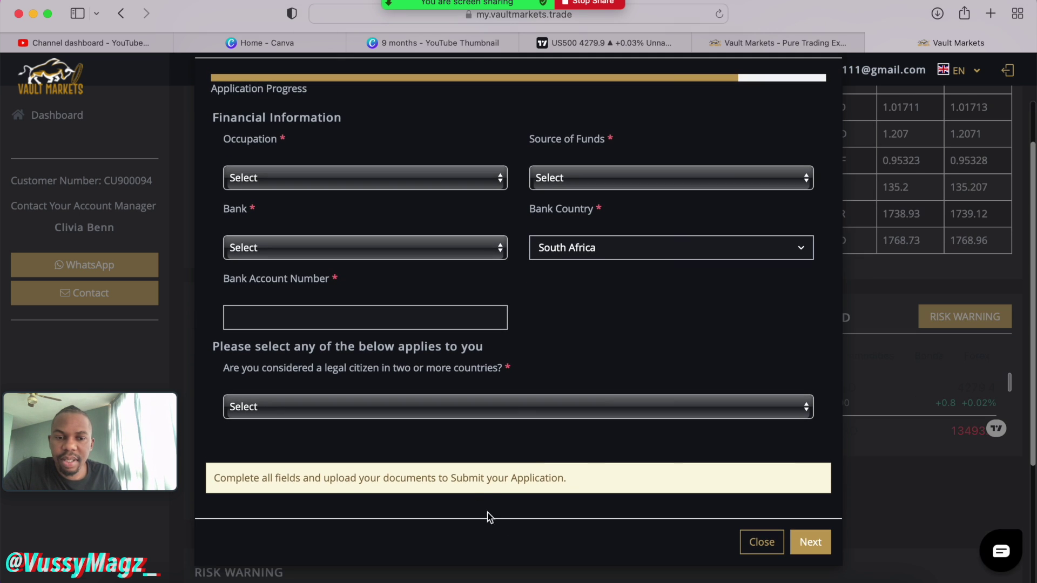
scroll(612, 365, up, 2)
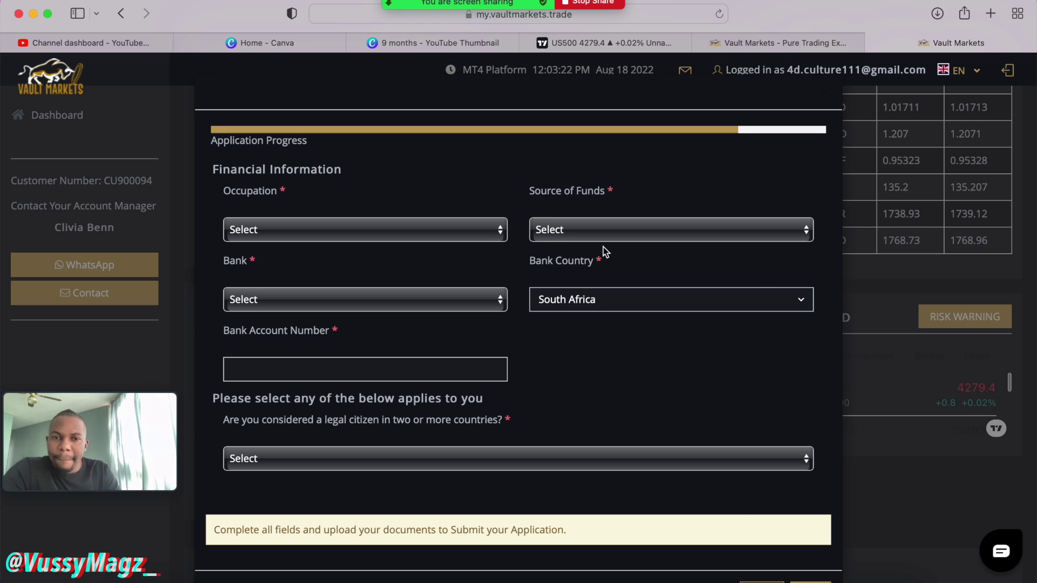
click(494, 236)
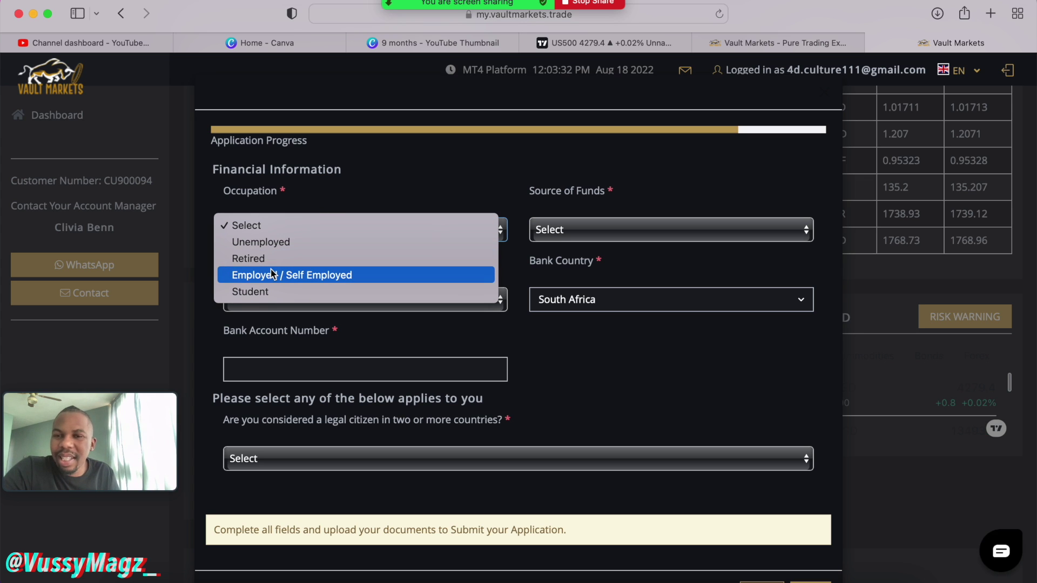
click(393, 167)
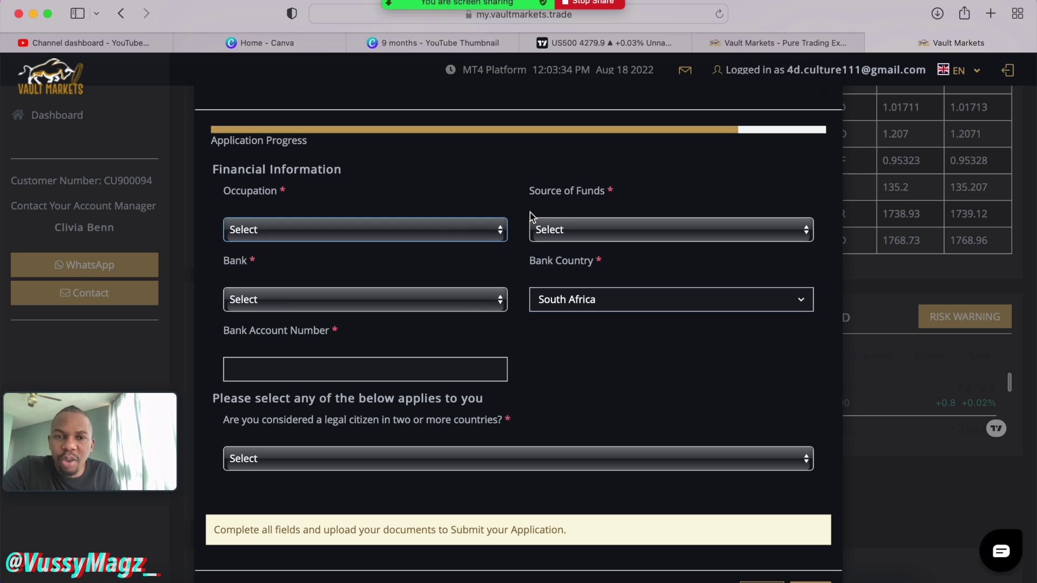
click(598, 229)
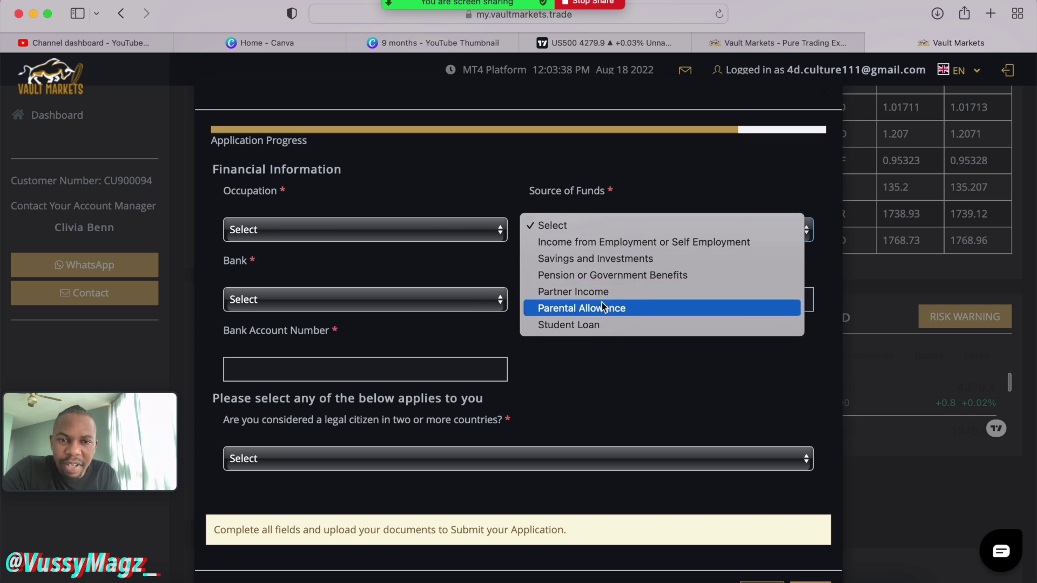
click(625, 365)
click(464, 308)
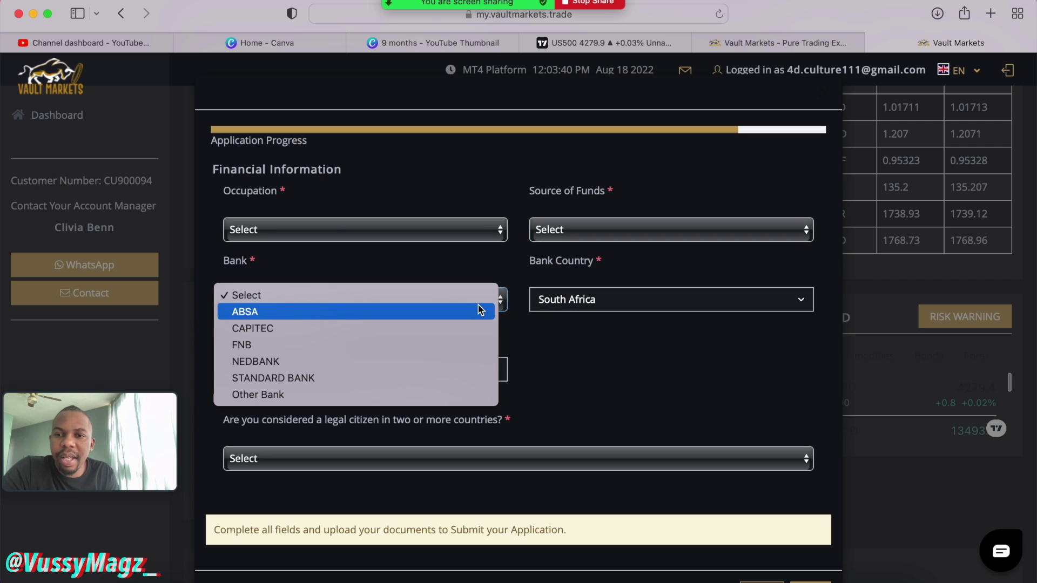
click(640, 354)
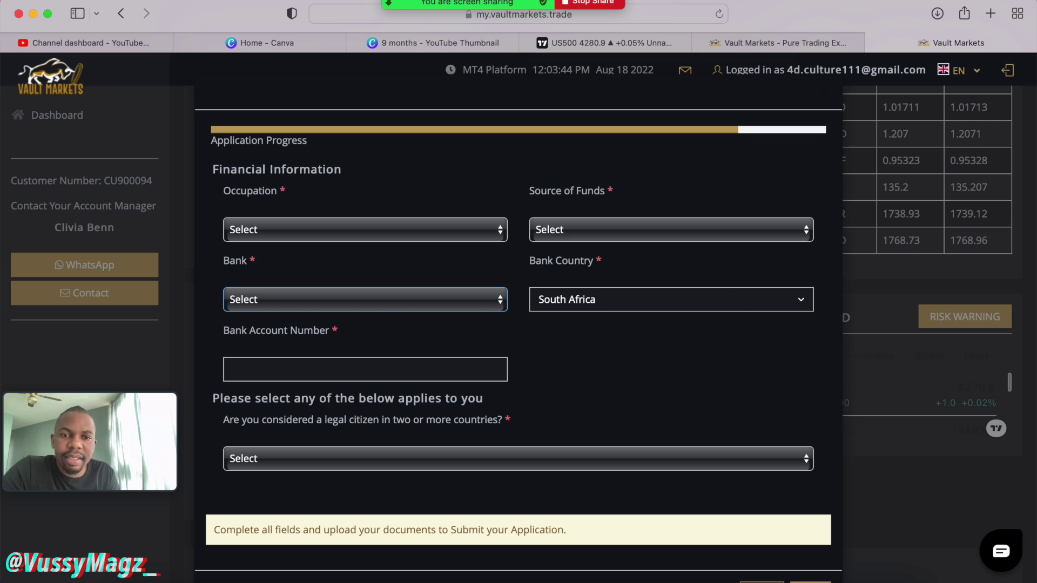
Step: Answer No to the question about being a legal citizen in two or more countries
click(734, 298)
click(508, 410)
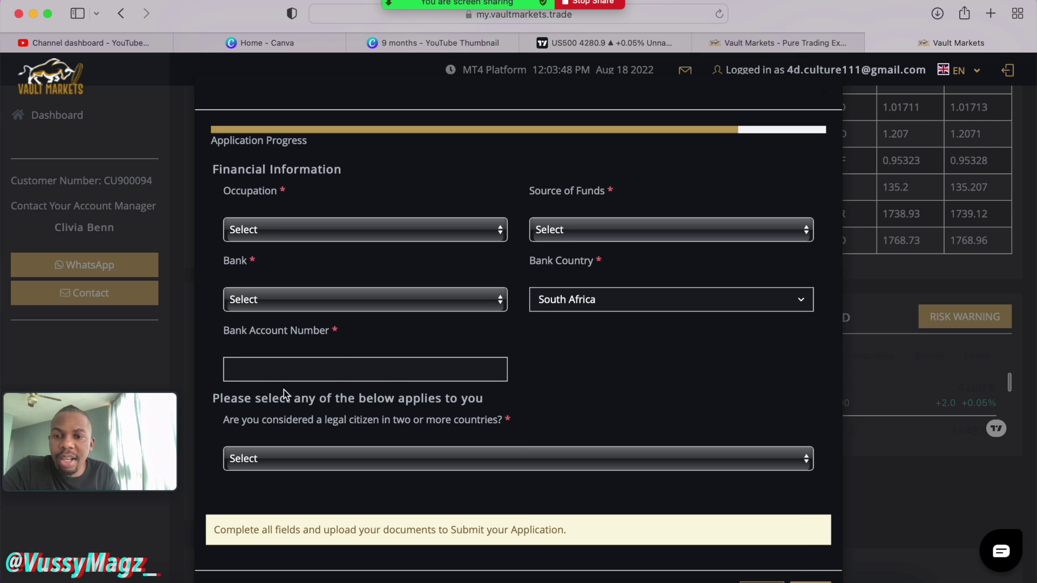
scroll(595, 420, down, 2)
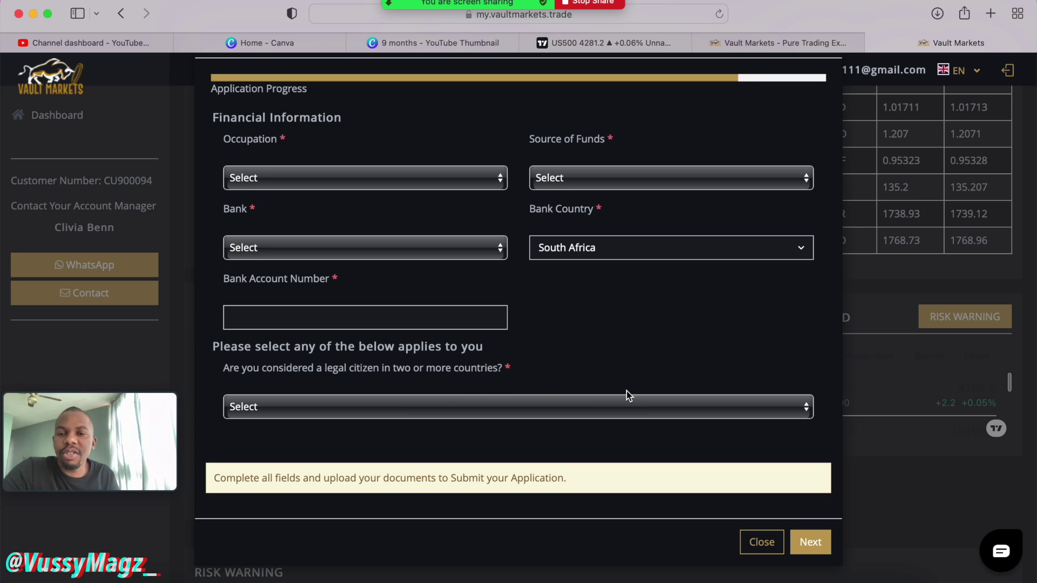
click(627, 409)
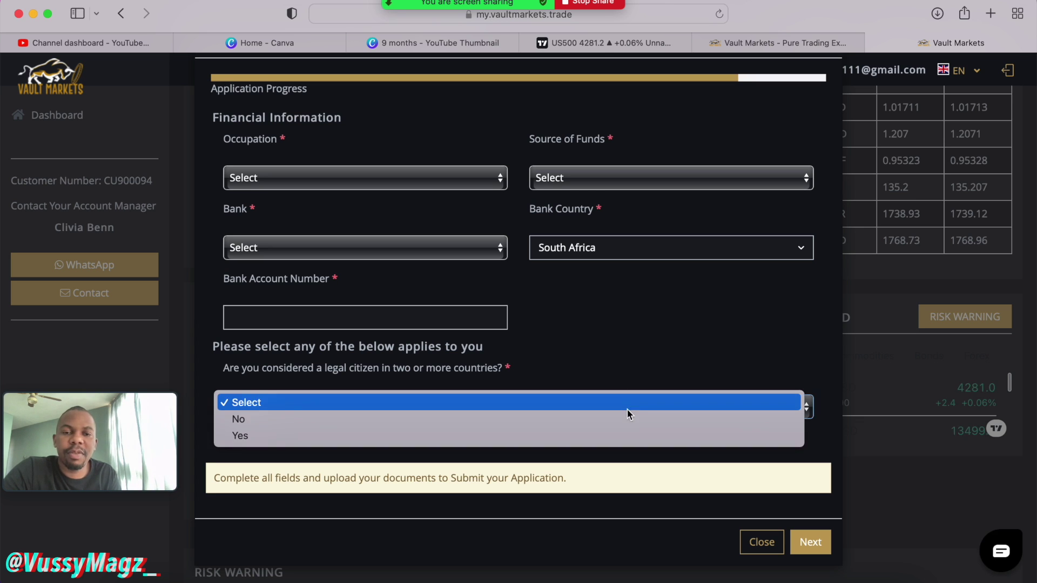
click(547, 422)
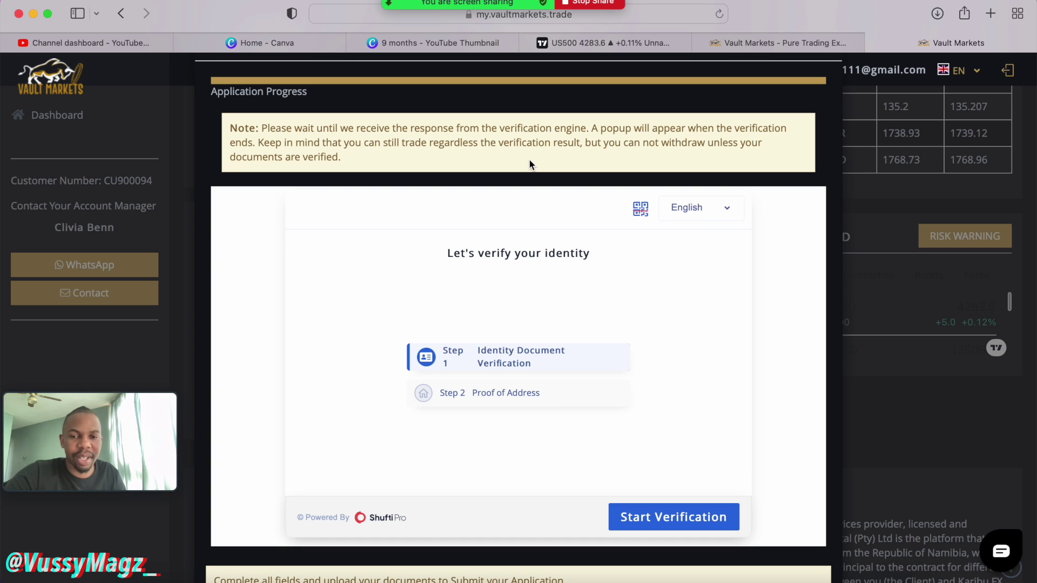
Step: Review the identity document and proof of address verification page, and close the application form
scroll(529, 162, down, 3)
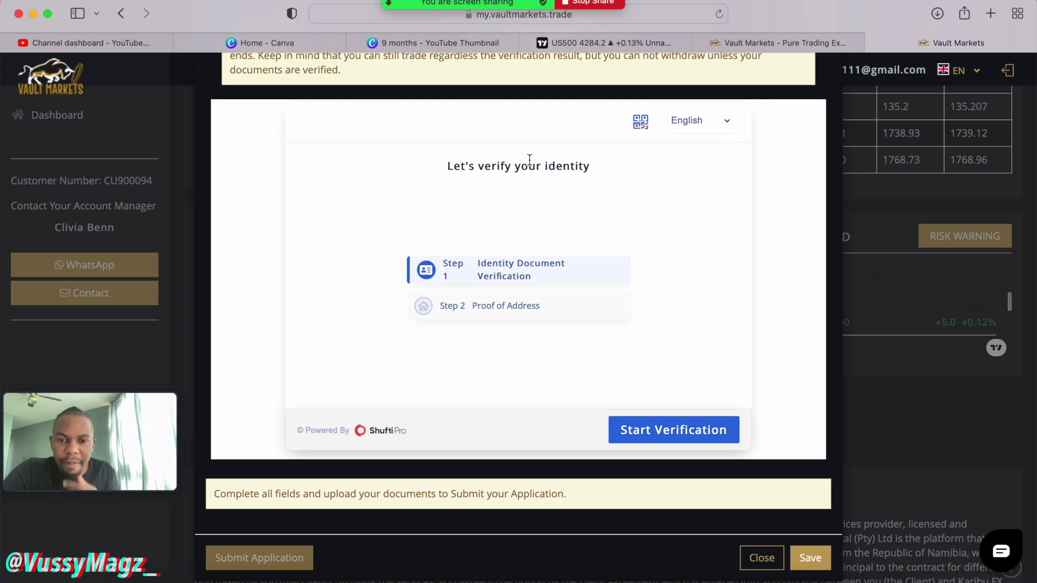
scroll(529, 160, up, 3)
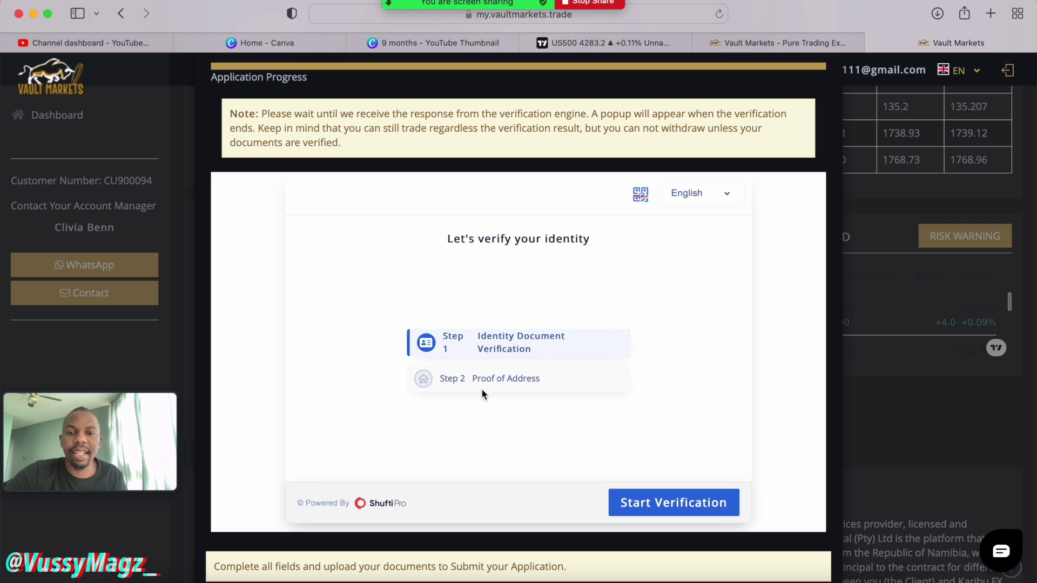
scroll(711, 435, down, 3)
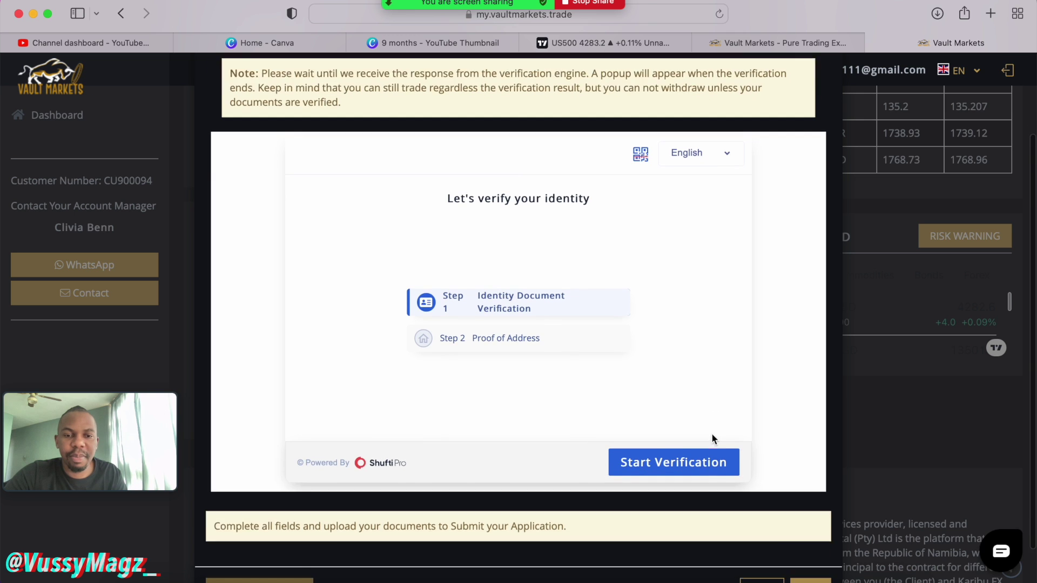
scroll(710, 436, up, 4)
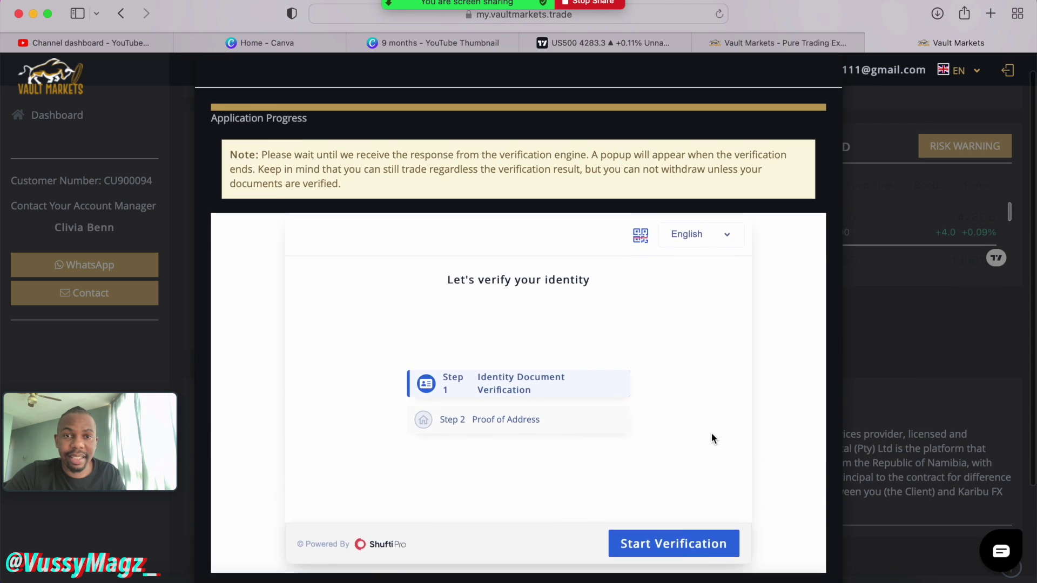
scroll(713, 435, down, 4)
click(759, 539)
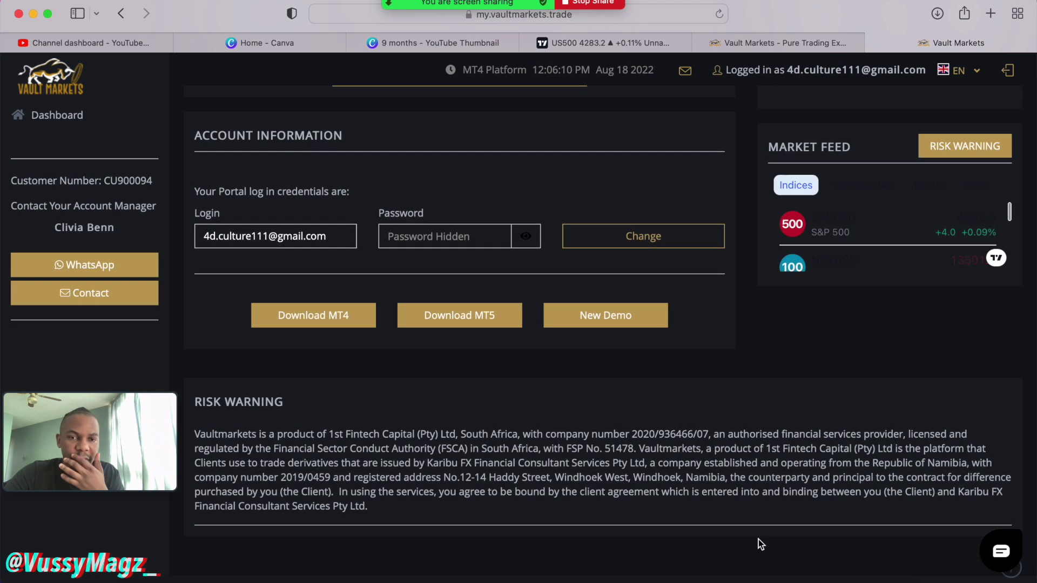
Step: Review the account opening checklist, and reload the dashboard, acknowledging the incomplete KYC warning
scroll(679, 475, up, 10)
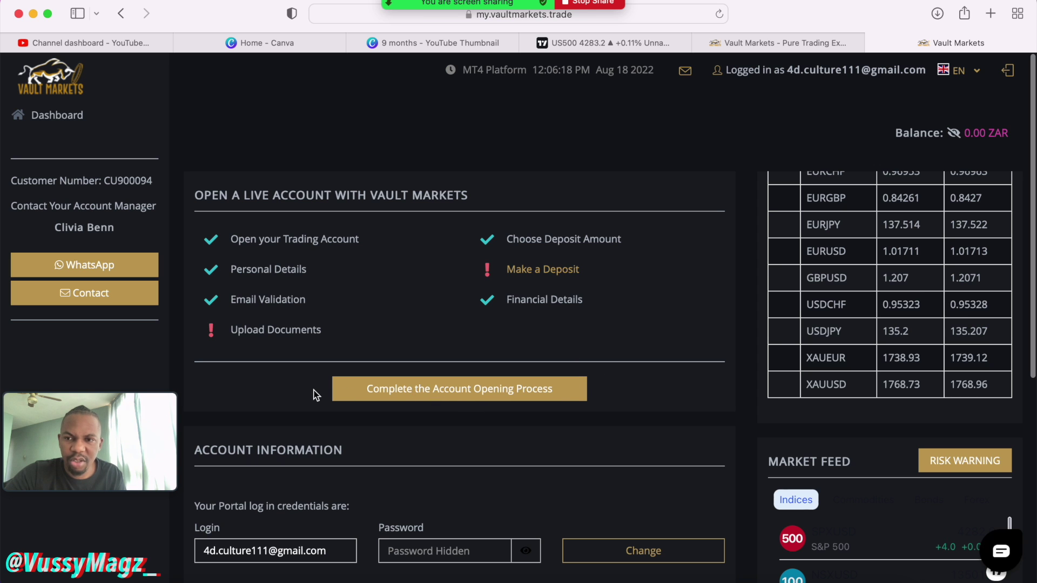
scroll(448, 384, down, 10)
scroll(450, 385, down, 1)
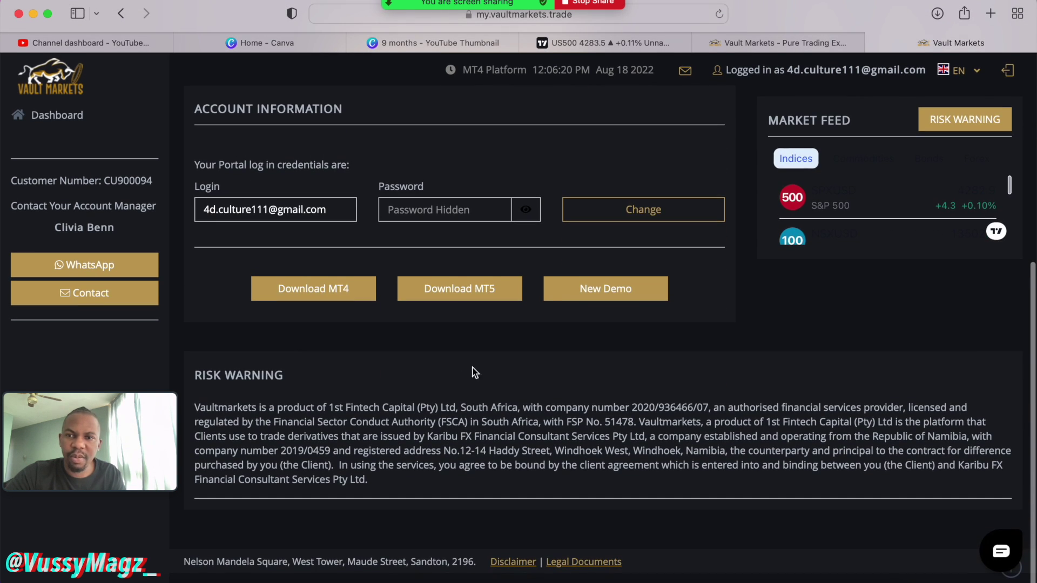
scroll(600, 332, down, 1)
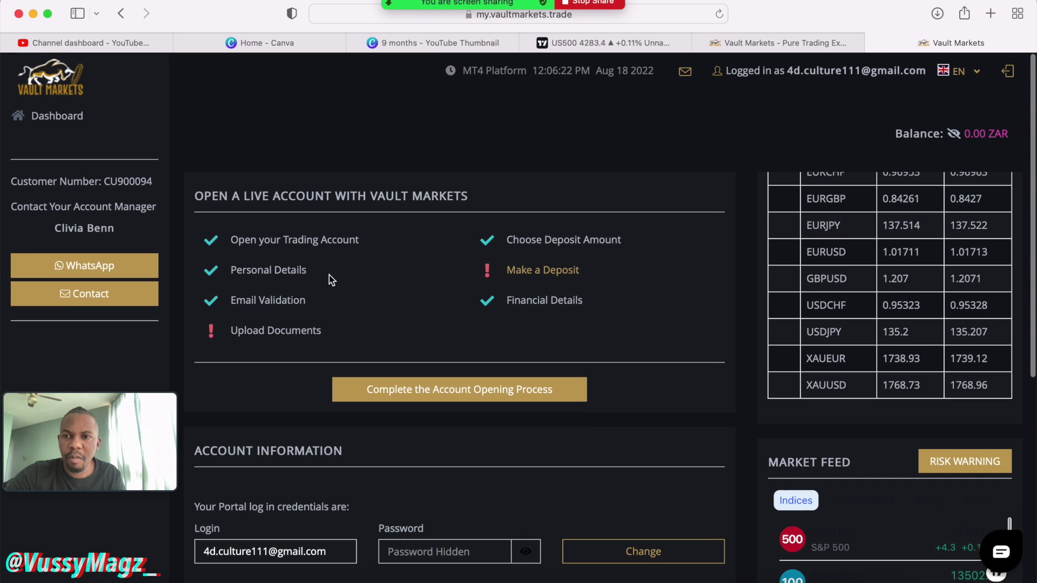
click(63, 119)
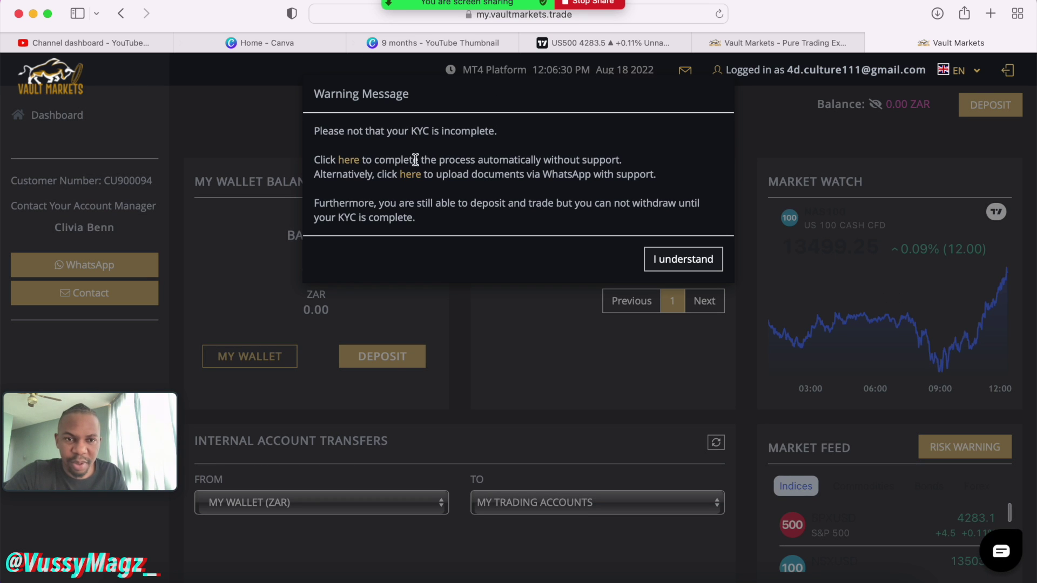
click(654, 261)
scroll(486, 393, down, 5)
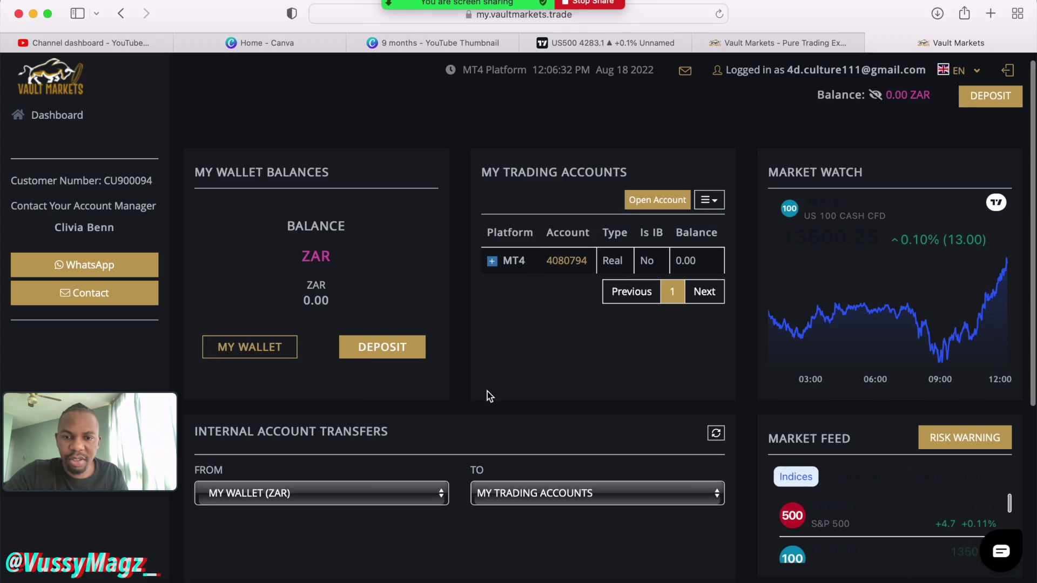
scroll(487, 391, up, 5)
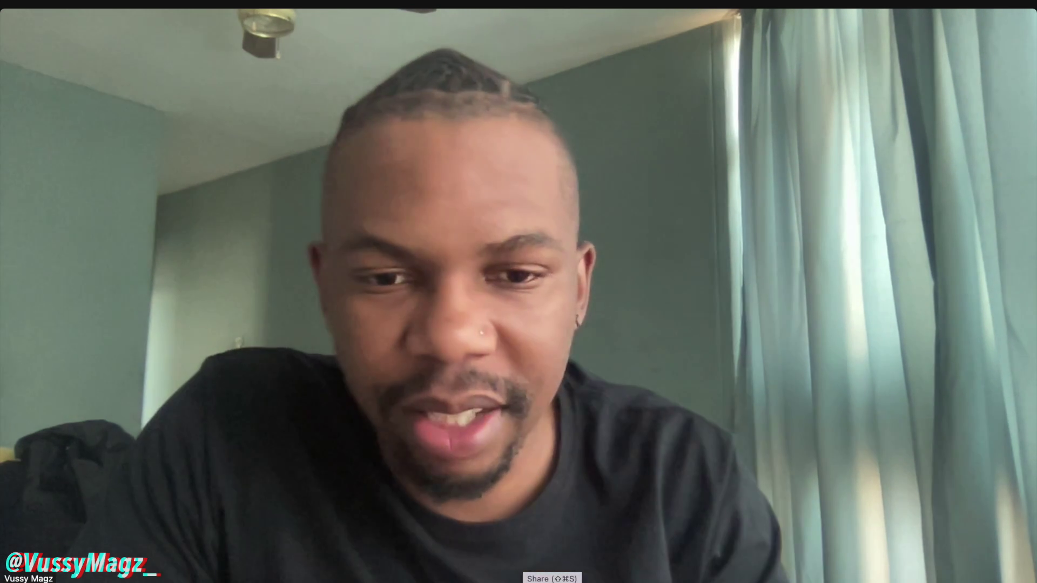
Step: Share the Safari window showing Vault Markets in the video meeting
click(540, 570)
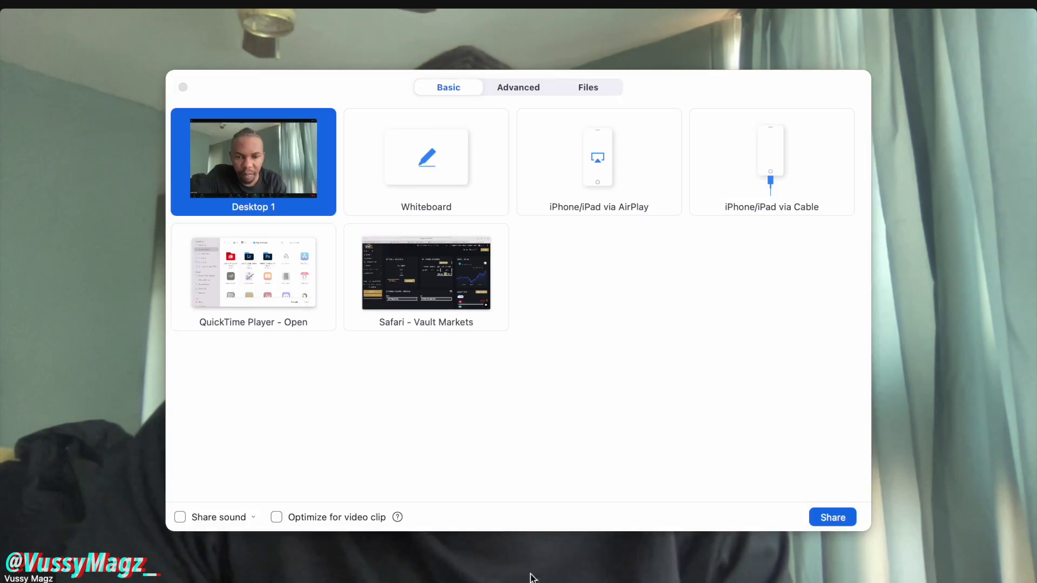
click(411, 277)
click(830, 518)
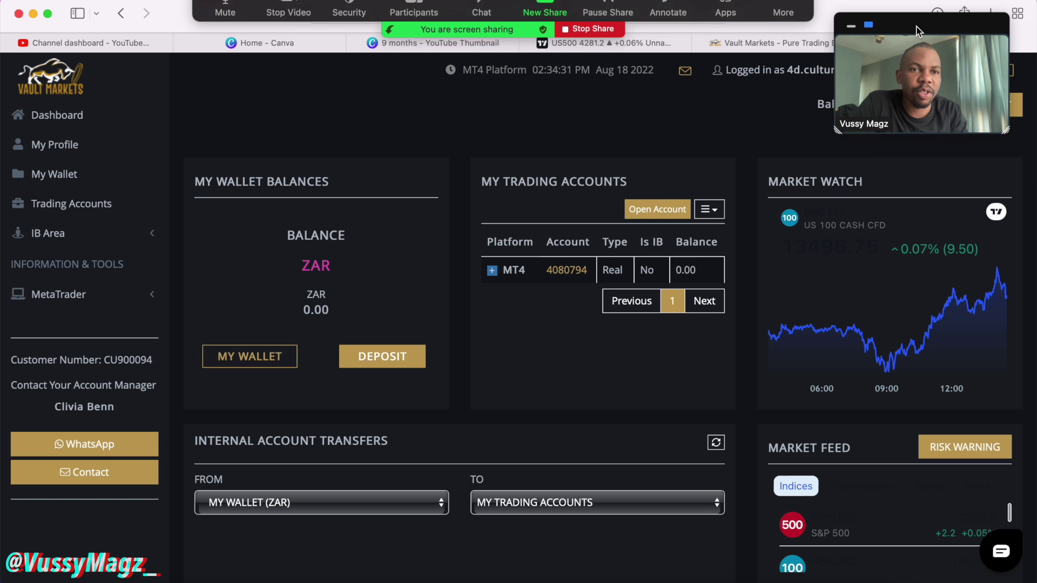
Step: Make the browser window full screen and move the floating video thumbnail off the market chart
drag(916, 31, 862, 232)
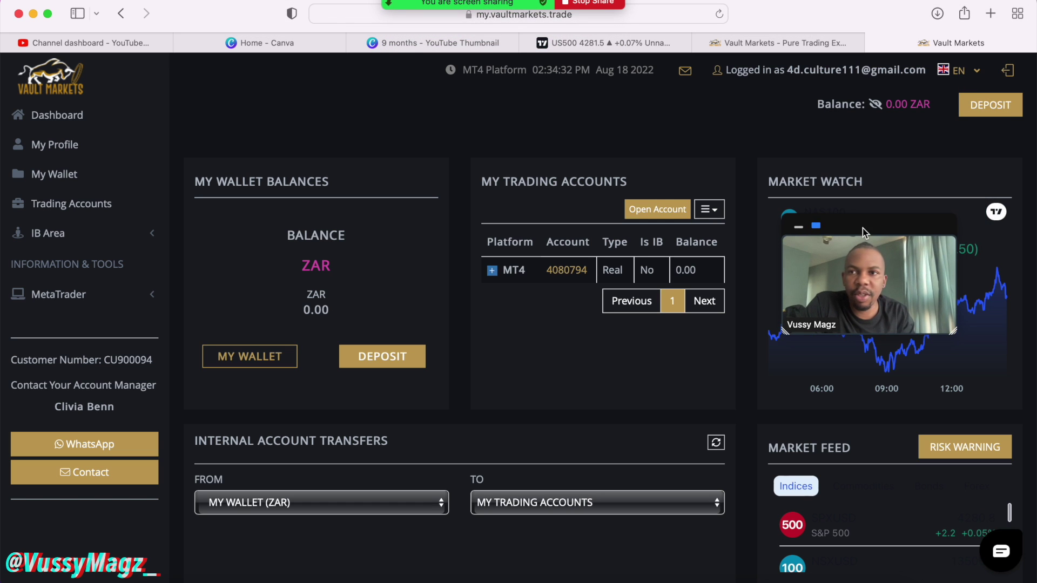
click(48, 16)
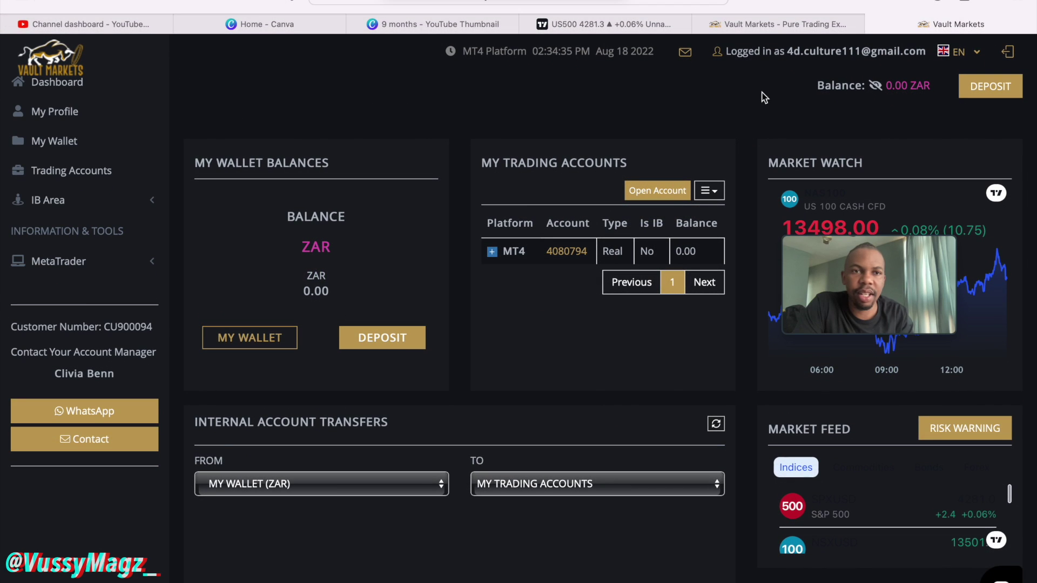
mouse_move(797, 293)
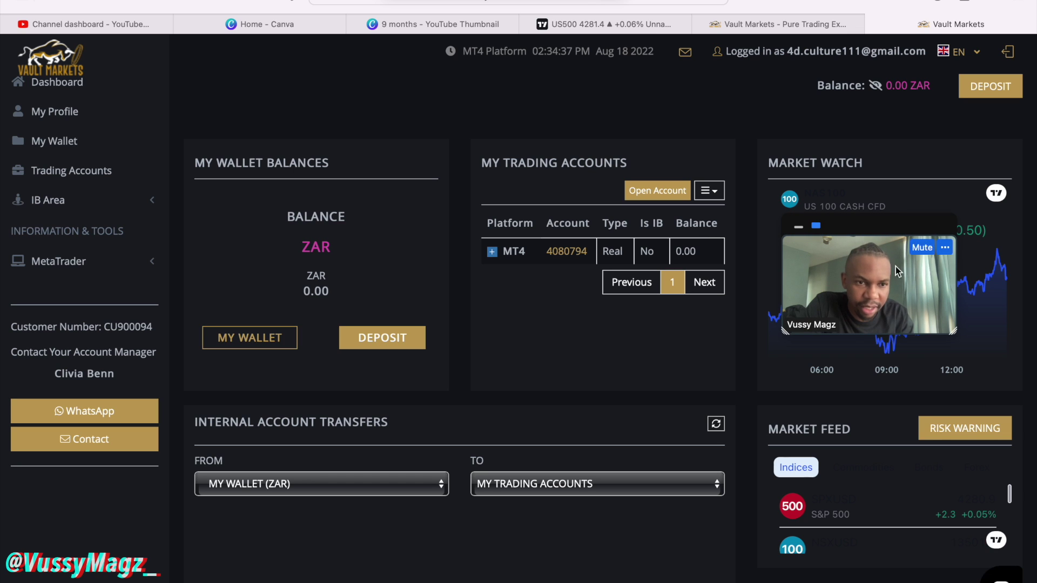
drag(890, 227, 787, 394)
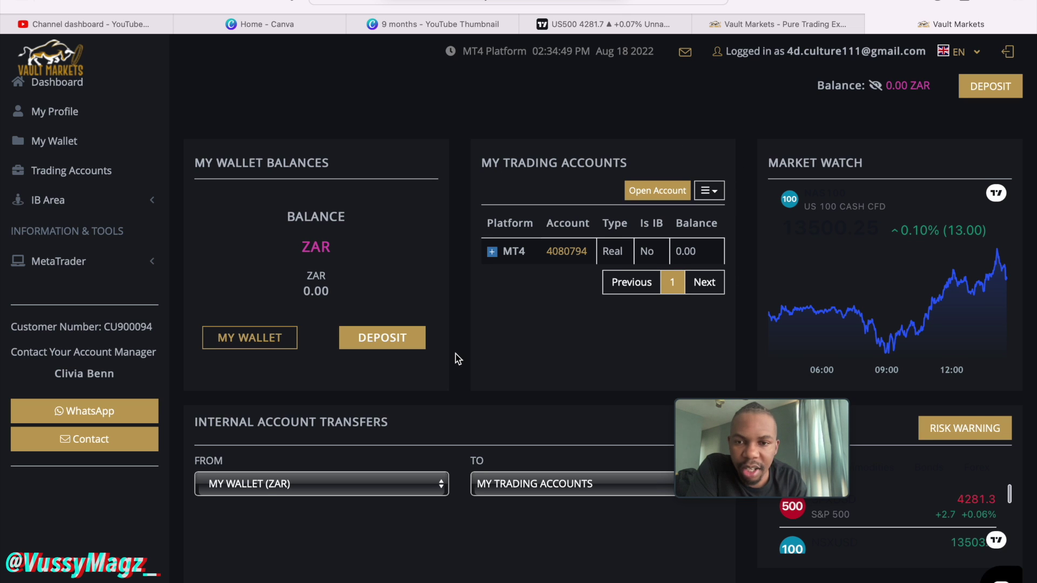
Step: Choose the MT4 ZAR trading account as the destination for an internal transfer from the ZAR wallet
scroll(457, 356, down, 3)
scroll(457, 356, up, 2)
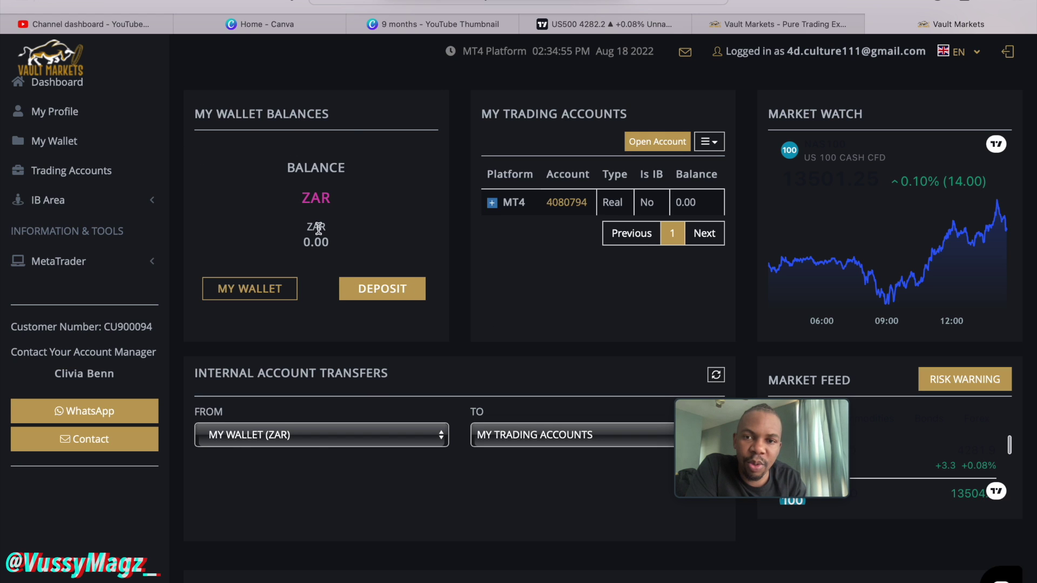
scroll(342, 323, down, 3)
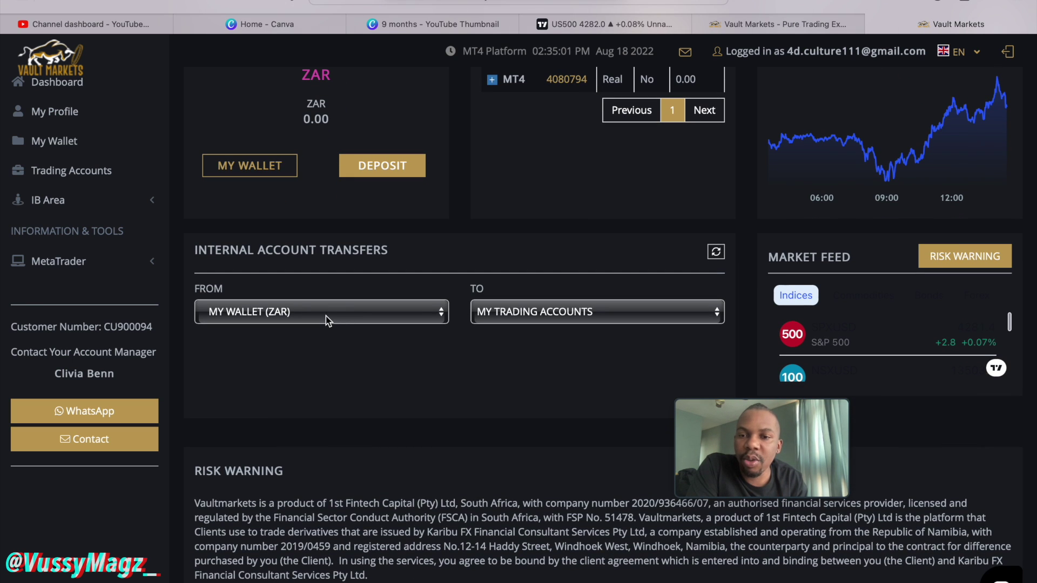
click(539, 314)
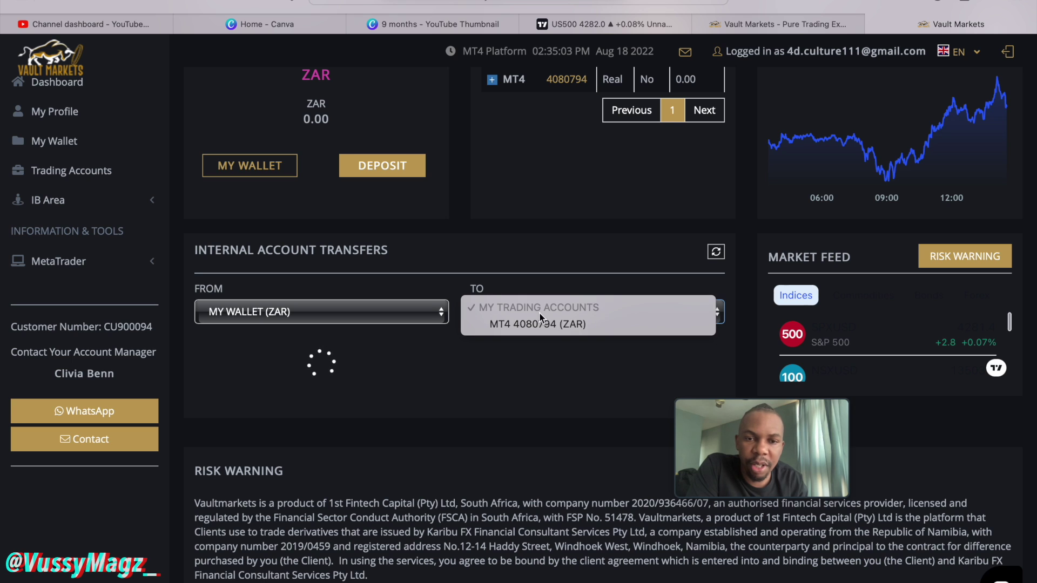
click(529, 326)
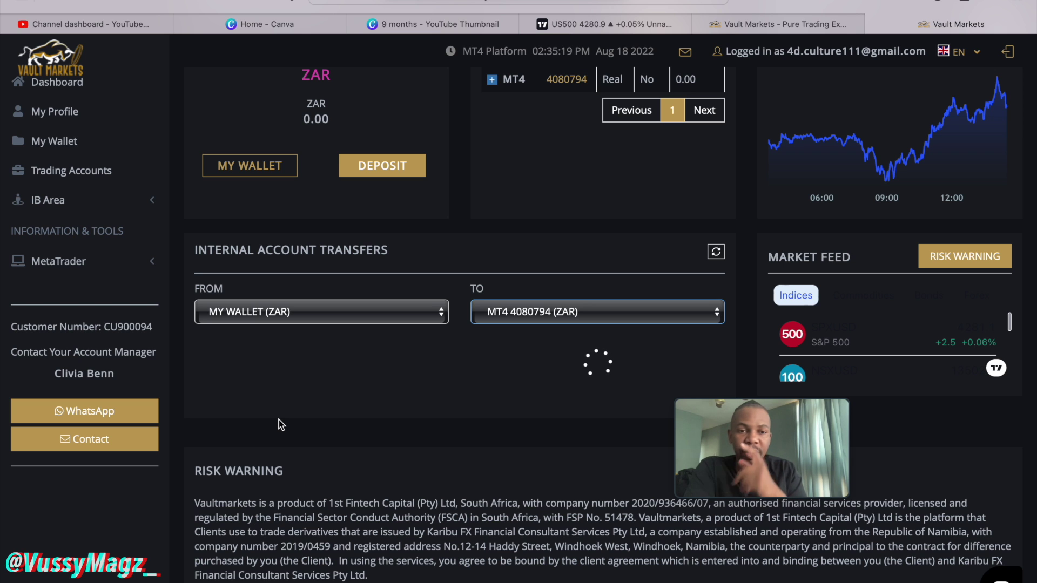
Step: Expand the MT4 trading account's details, and visit the profile page before returning to the dashboard
scroll(278, 420, up, 5)
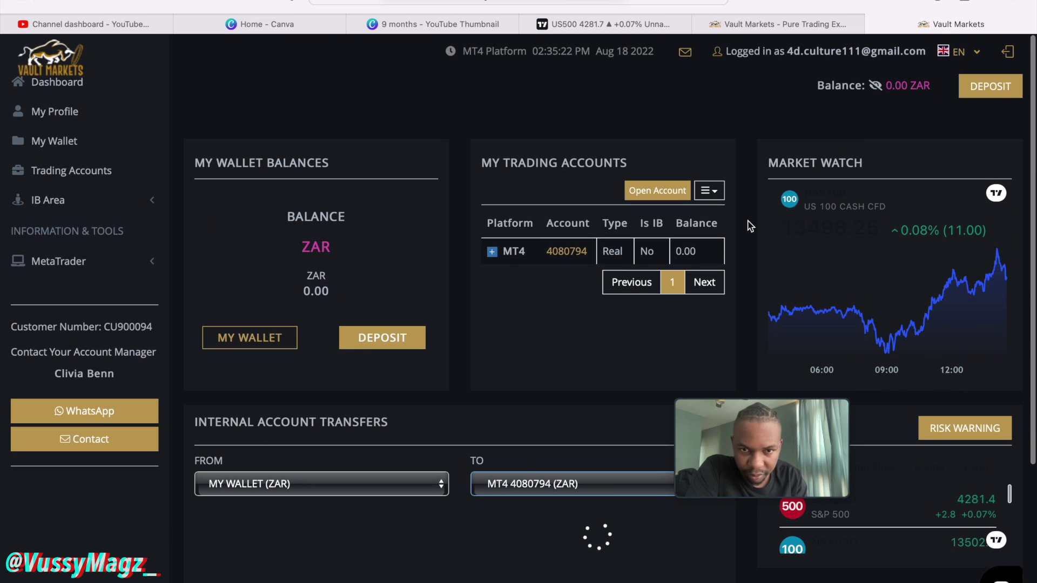
click(493, 251)
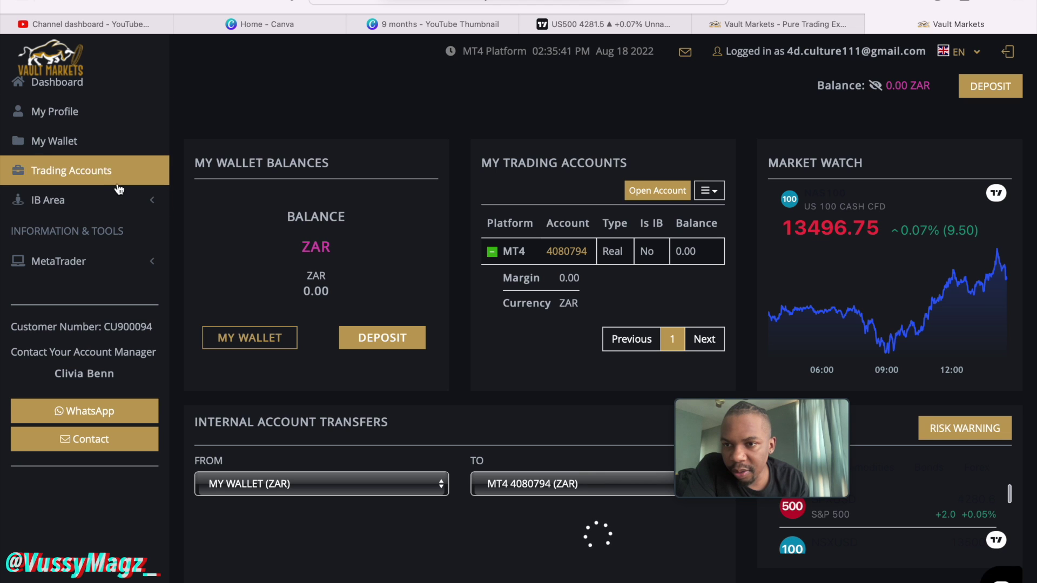
click(69, 113)
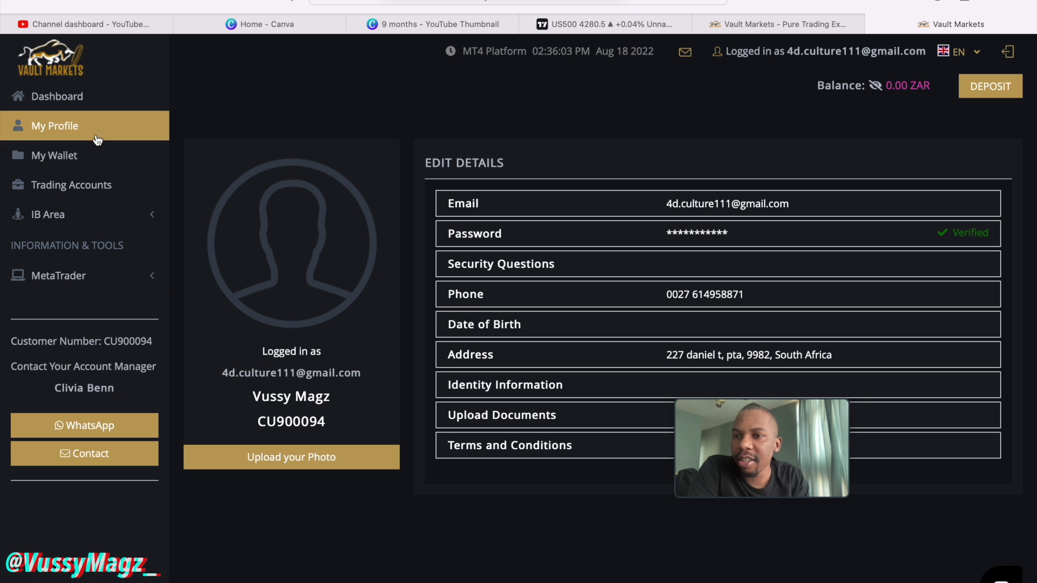
click(82, 97)
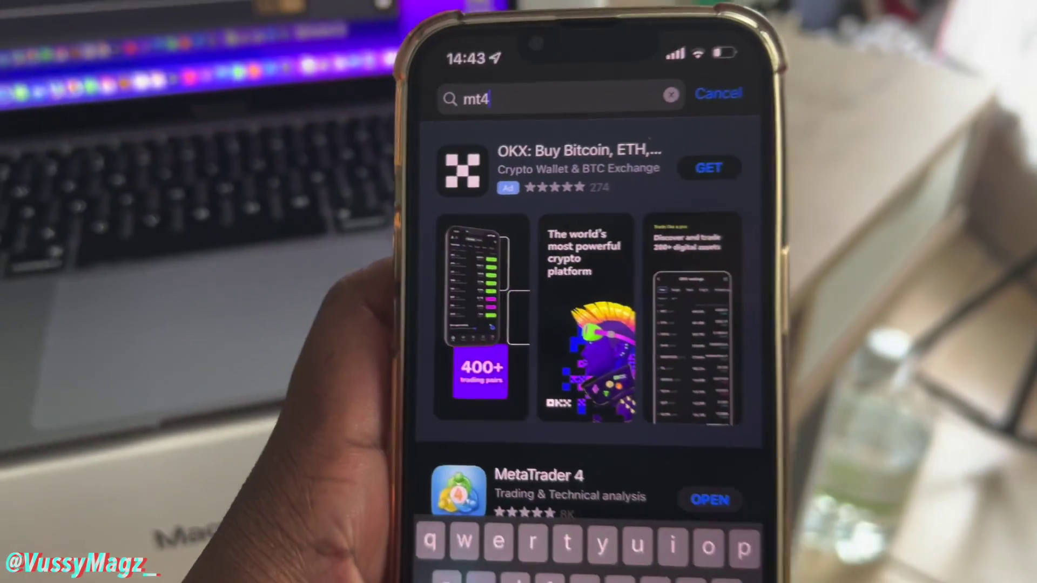
Step: Open the MetaTrader 4 app from the App Store results on the phone and begin logging in to an existing account
scroll(465, 243, down, 3)
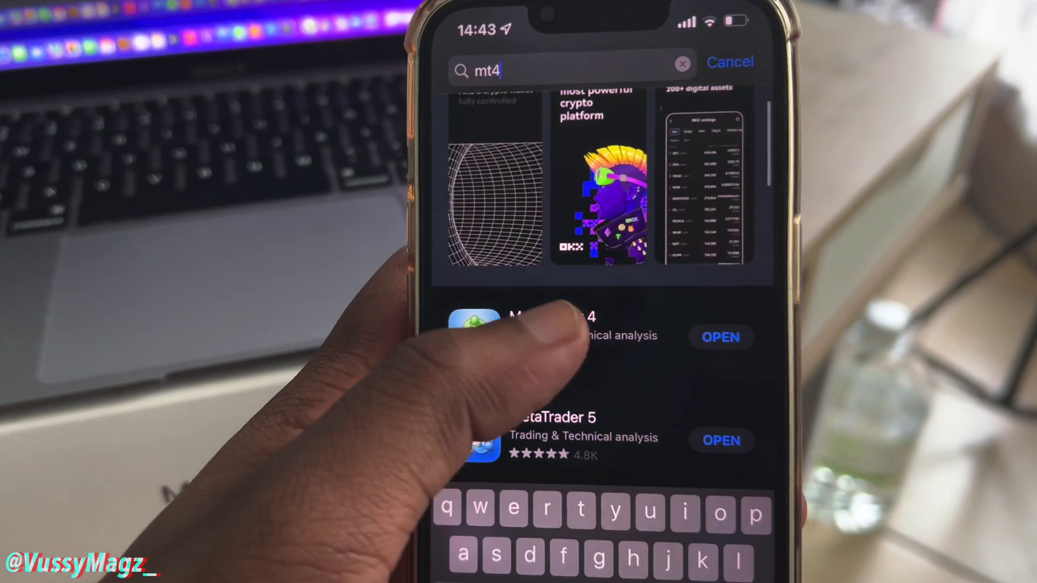
click(526, 335)
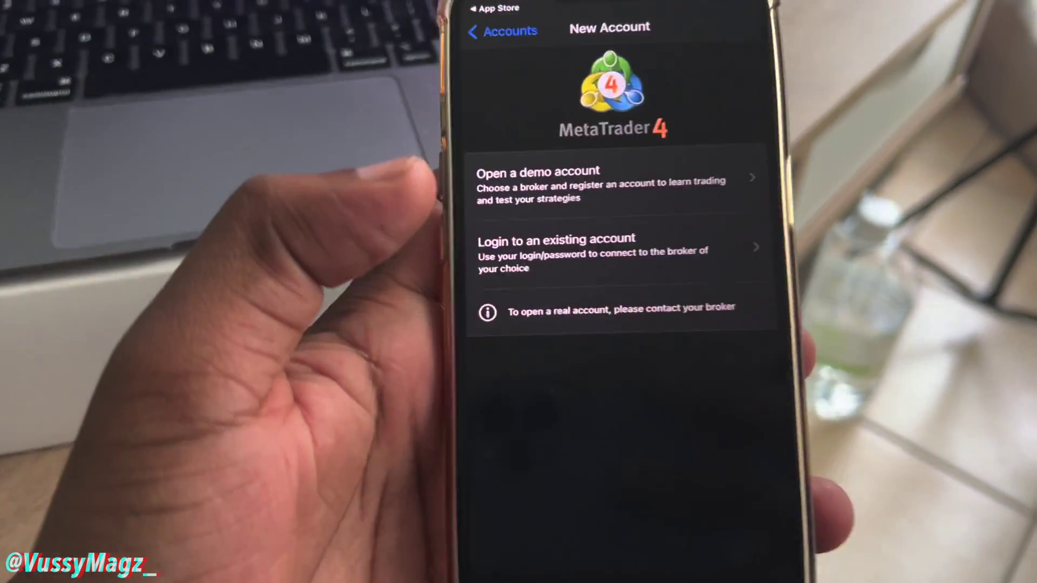
click(540, 184)
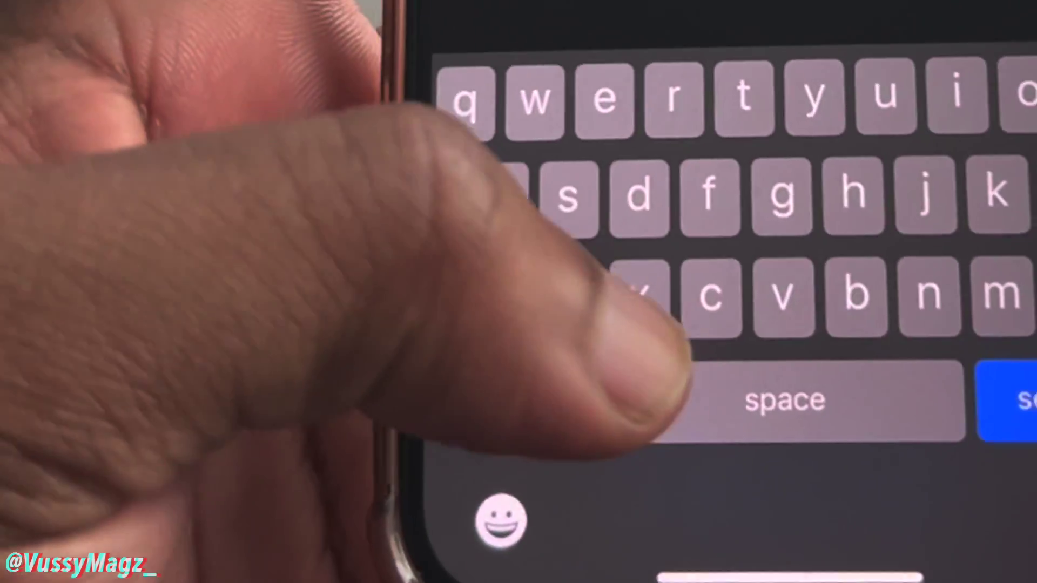
Step: Search the brokers for "vault" and choose the VaultMarkets-Live01 server
text(vau)
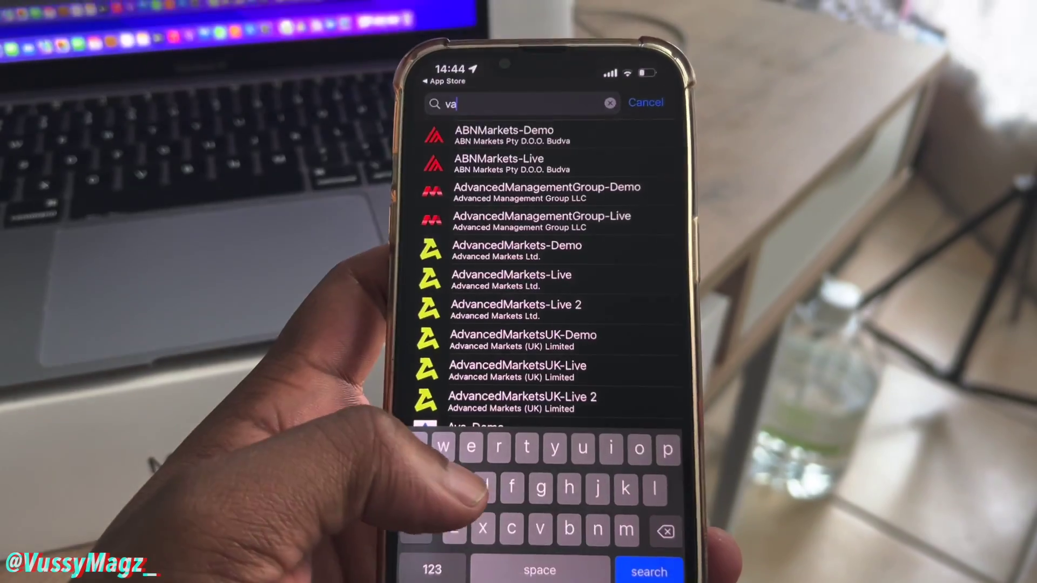
text(lt)
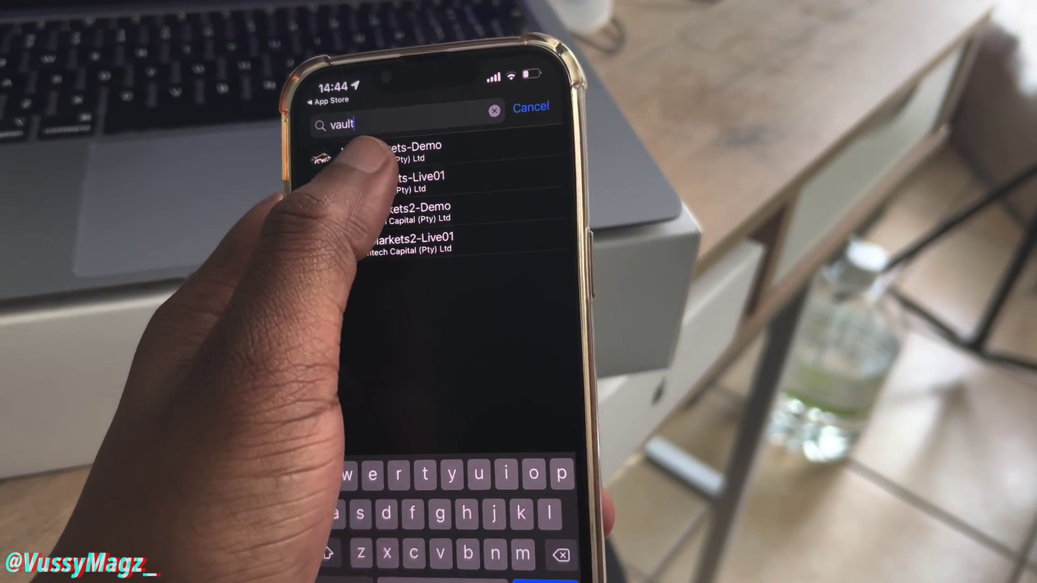
click(405, 186)
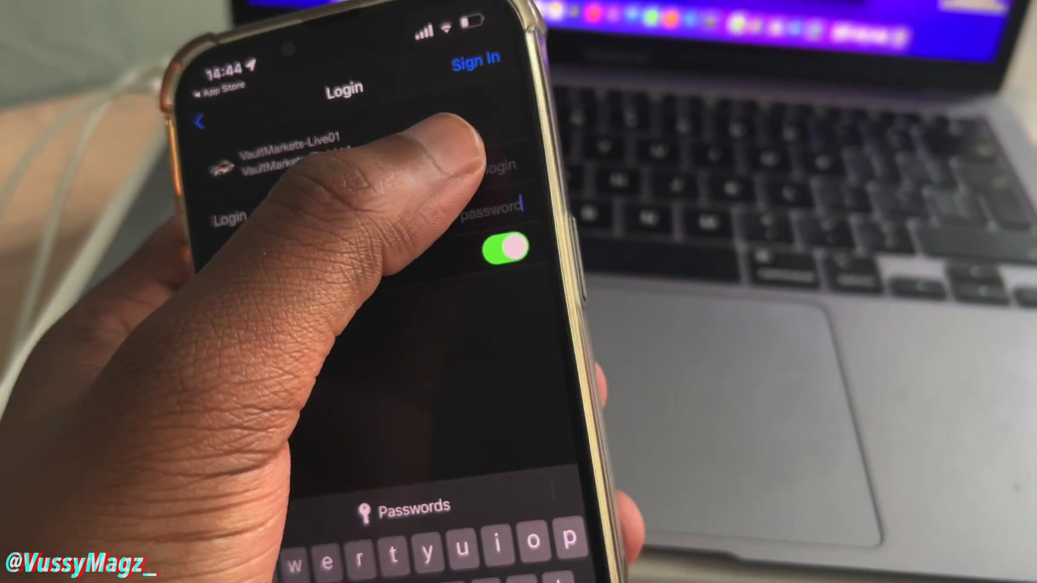
Step: Enter the trading account's login number and password, and sign in to MetaTrader 4
click(567, 121)
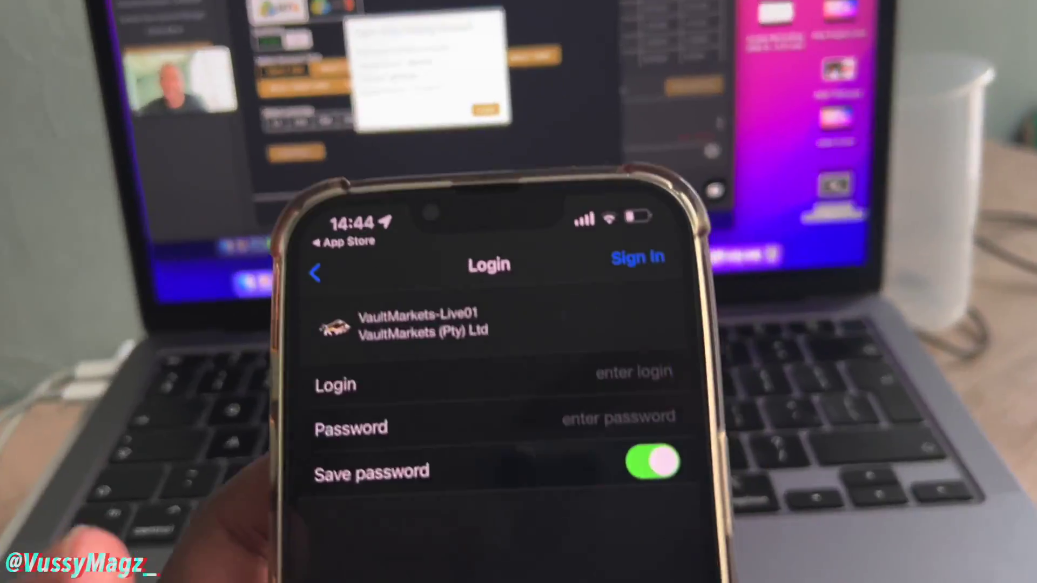
click(635, 372)
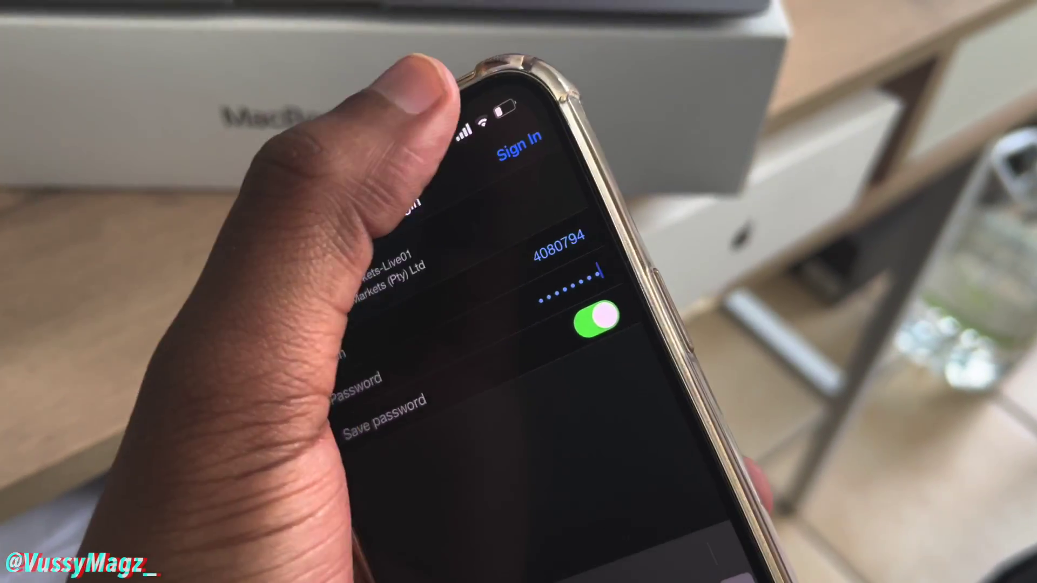
click(579, 126)
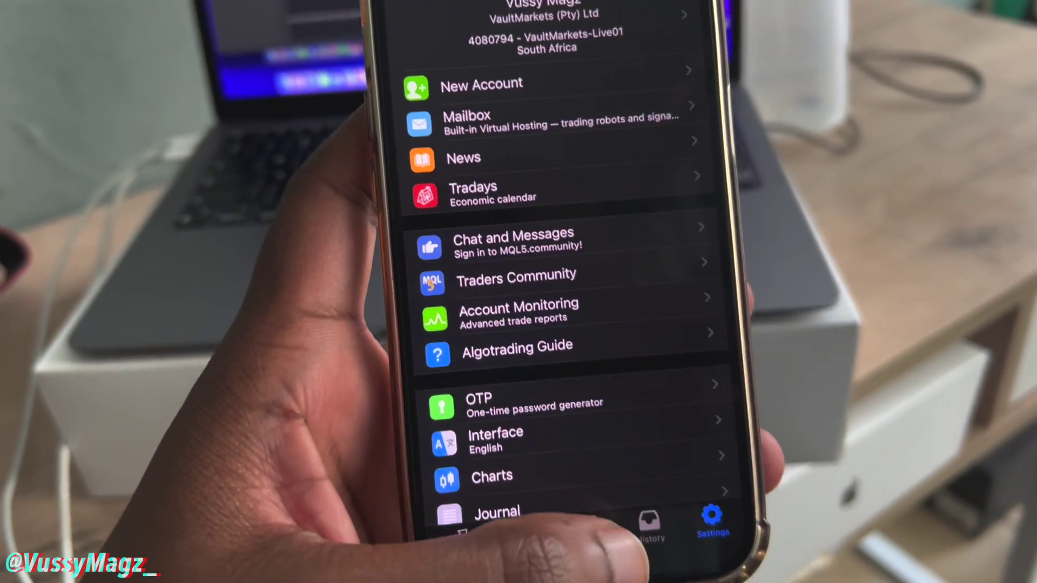
Step: Examine the trading account's balance and margin summary, and the list of currency pair quotes
click(559, 540)
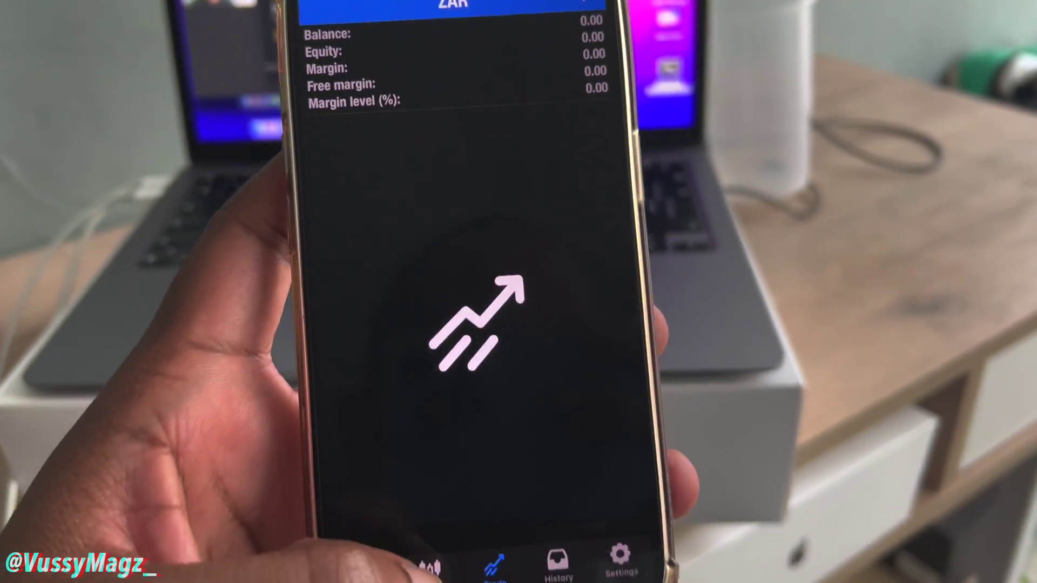
click(429, 566)
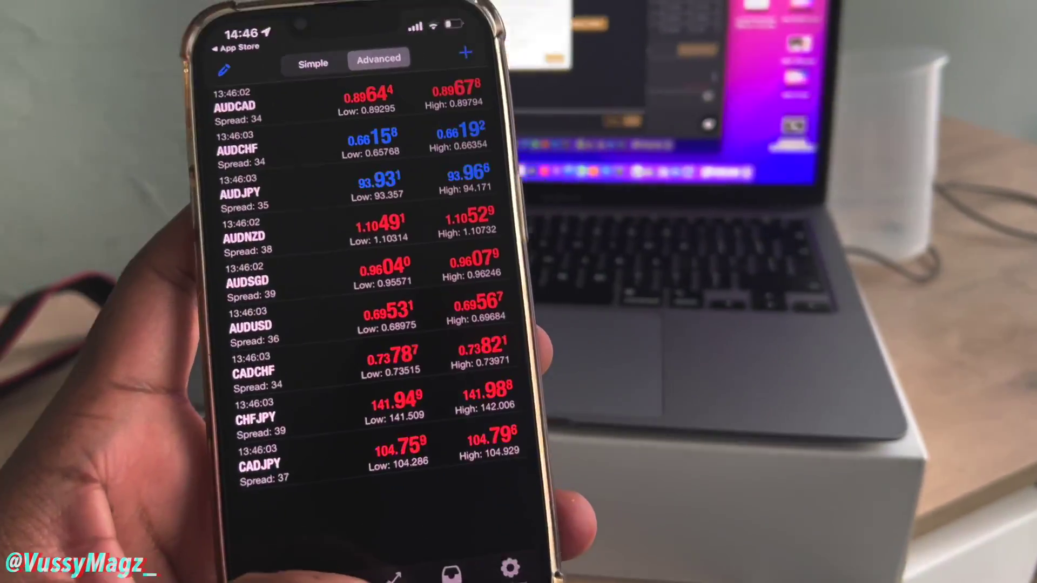